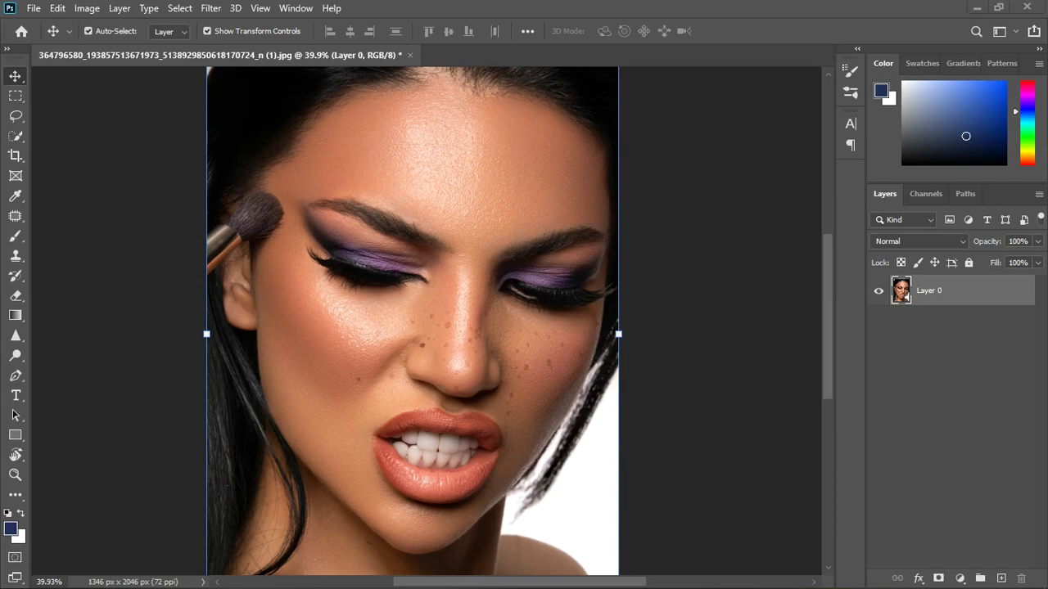
Step: Zoom out on the portrait and convert the photo layer into the Background layer
key(ctrl+minus)
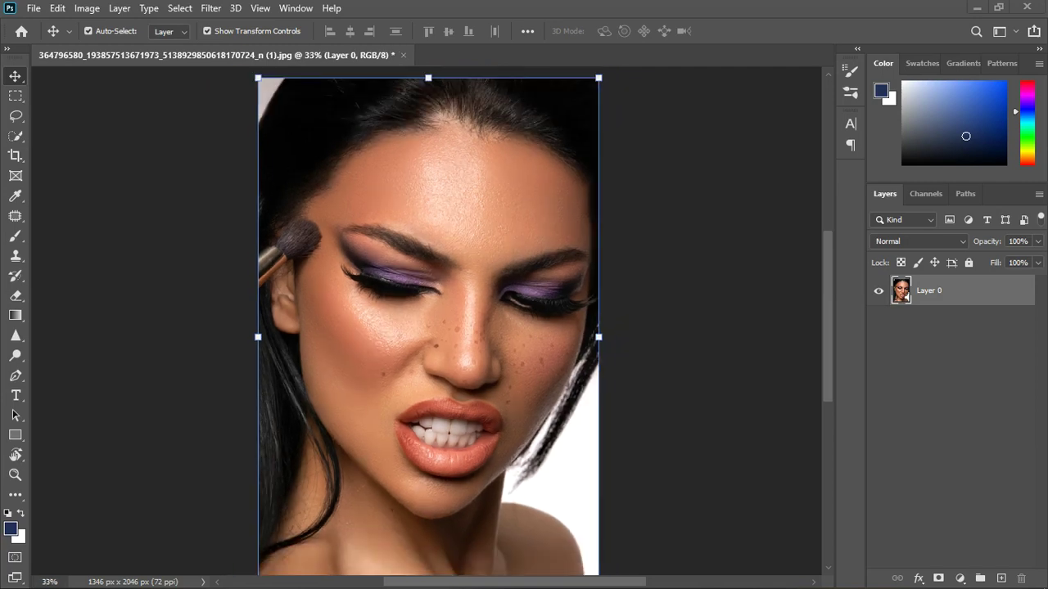
scroll(471, 483, up, 3)
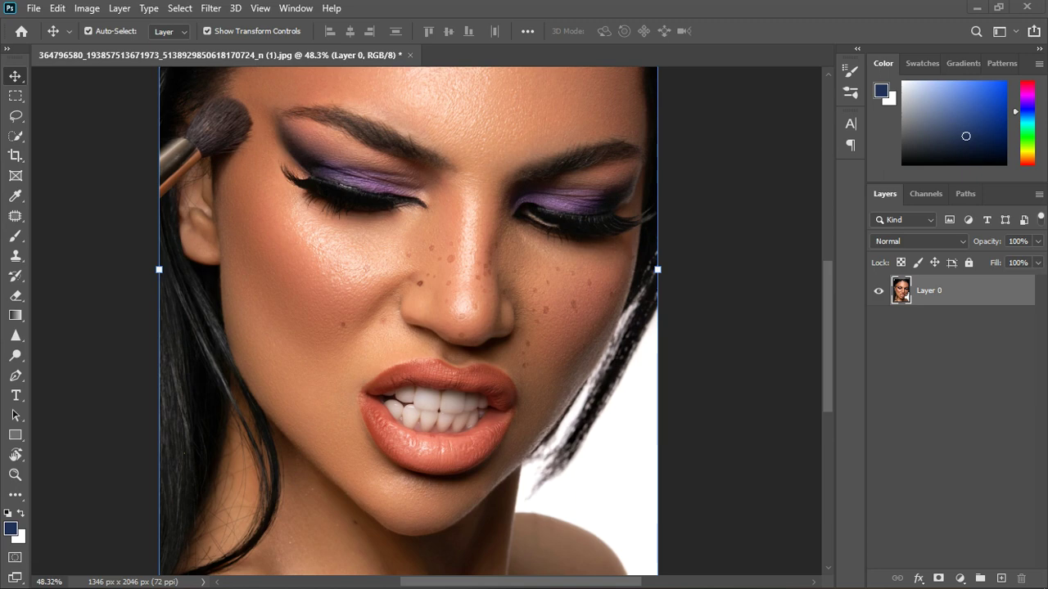
click(119, 8)
mouse_move(160, 29)
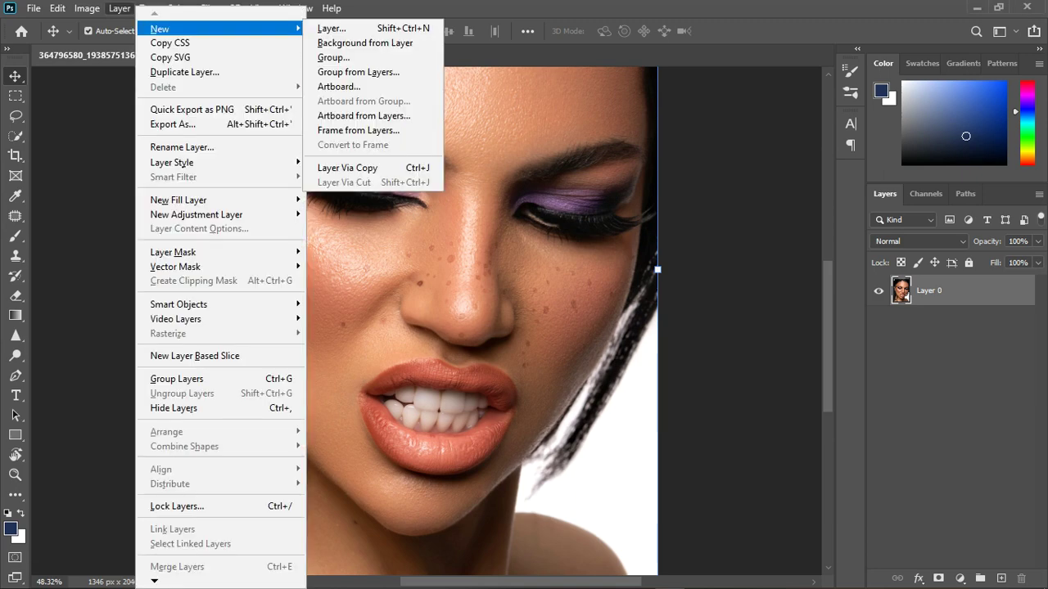
click(365, 43)
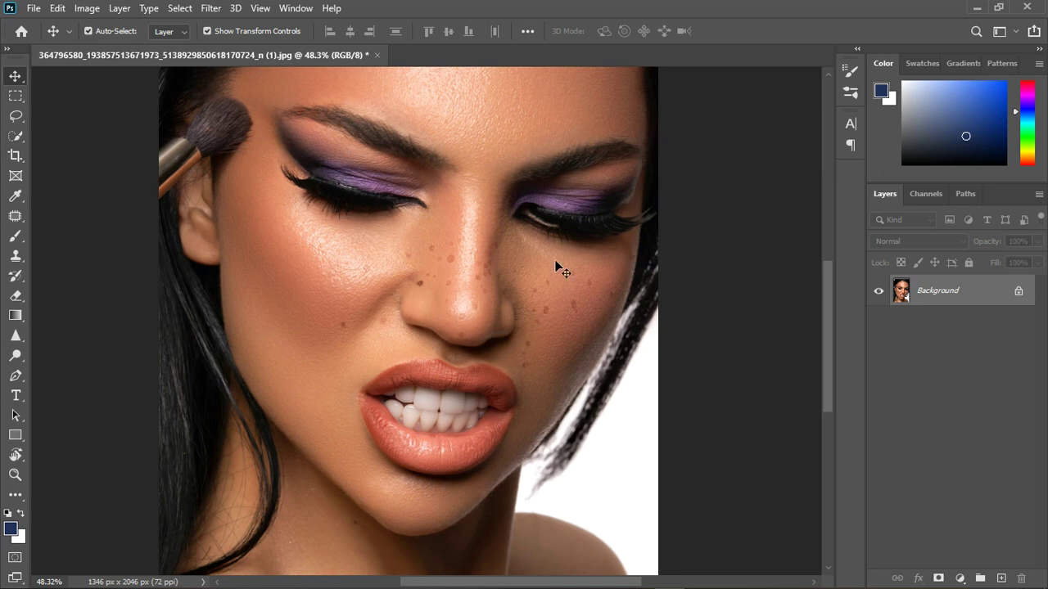
Step: Show the Actions panel and collapse the LIPS Advance action set
scroll(538, 270, down, 2)
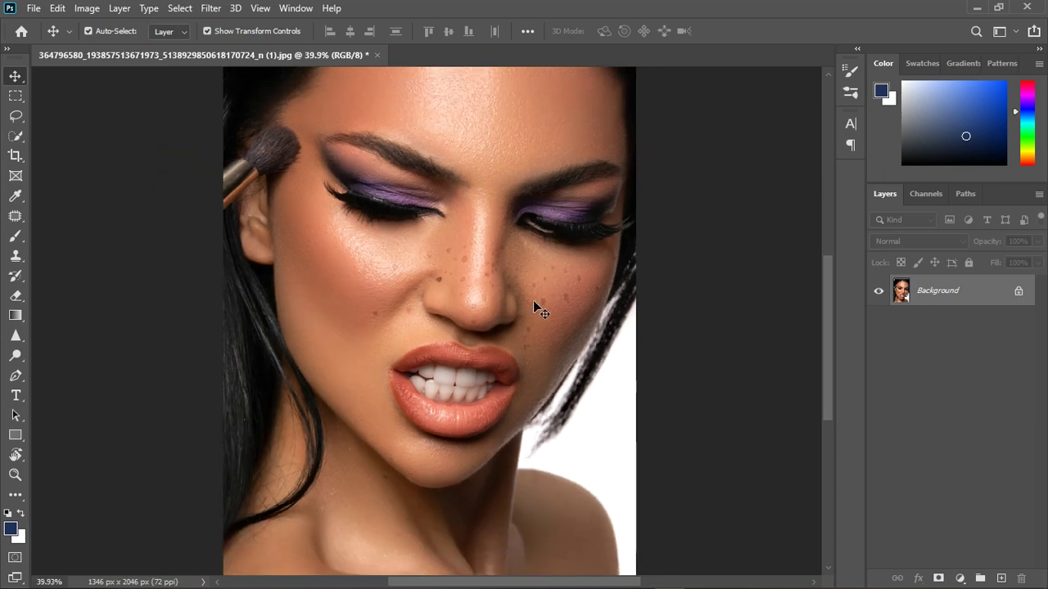
click(297, 10)
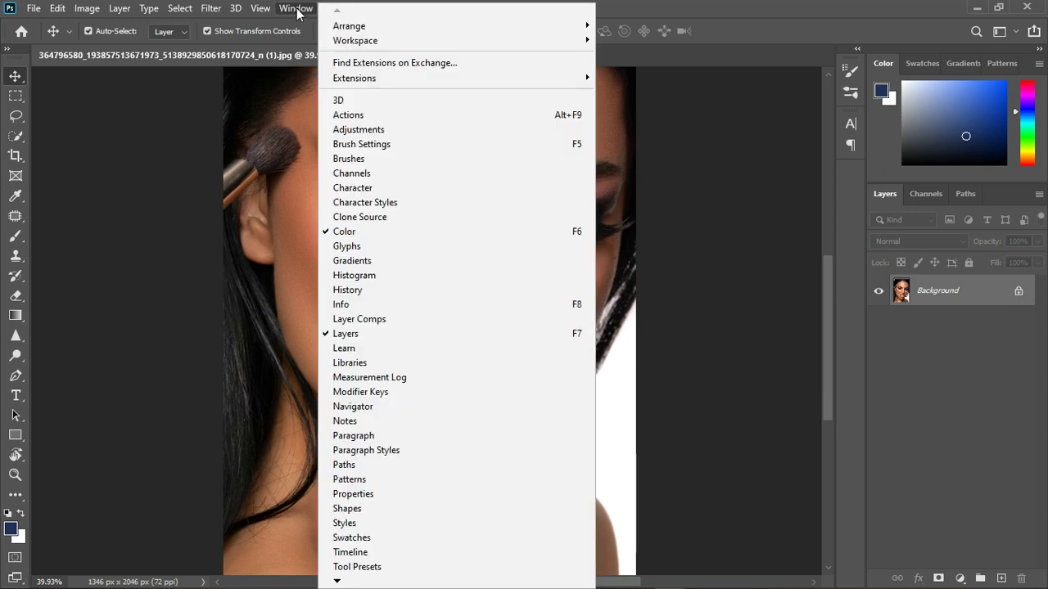
click(390, 122)
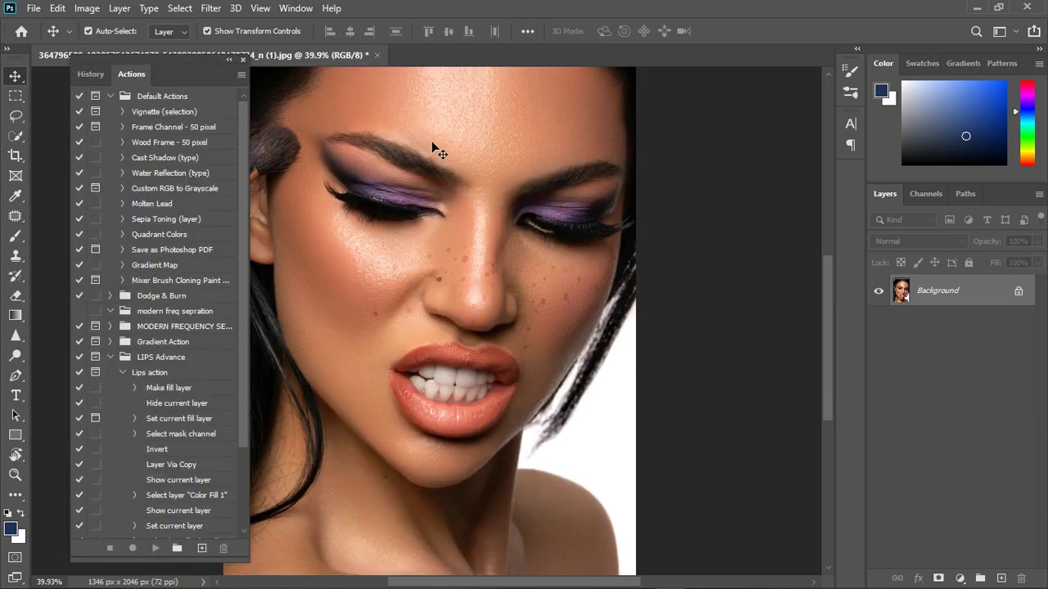
click(112, 357)
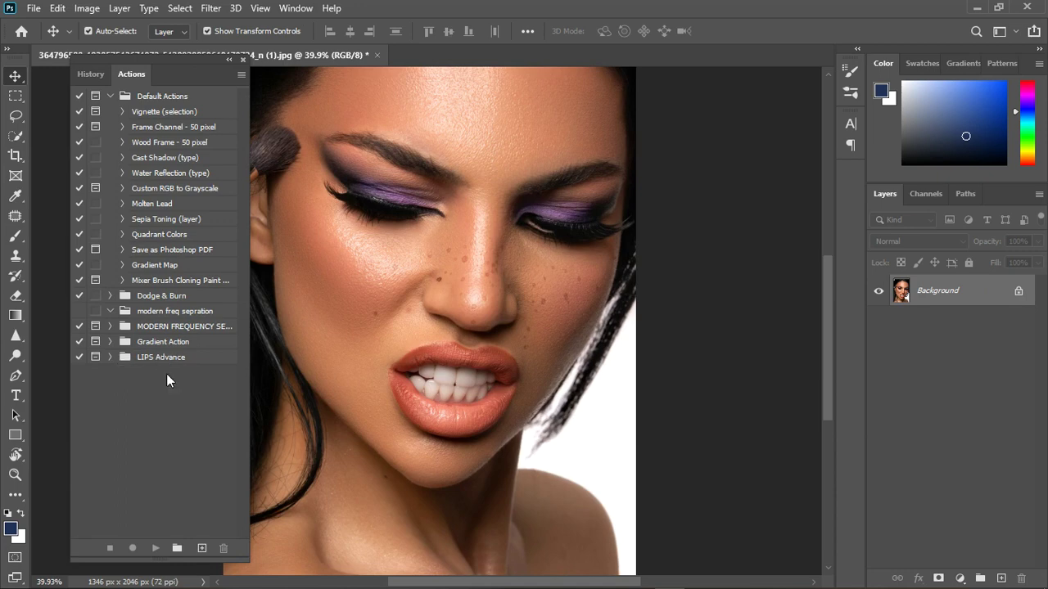
Step: Create a new action set named 'LIP STICK ACTION'
click(178, 548)
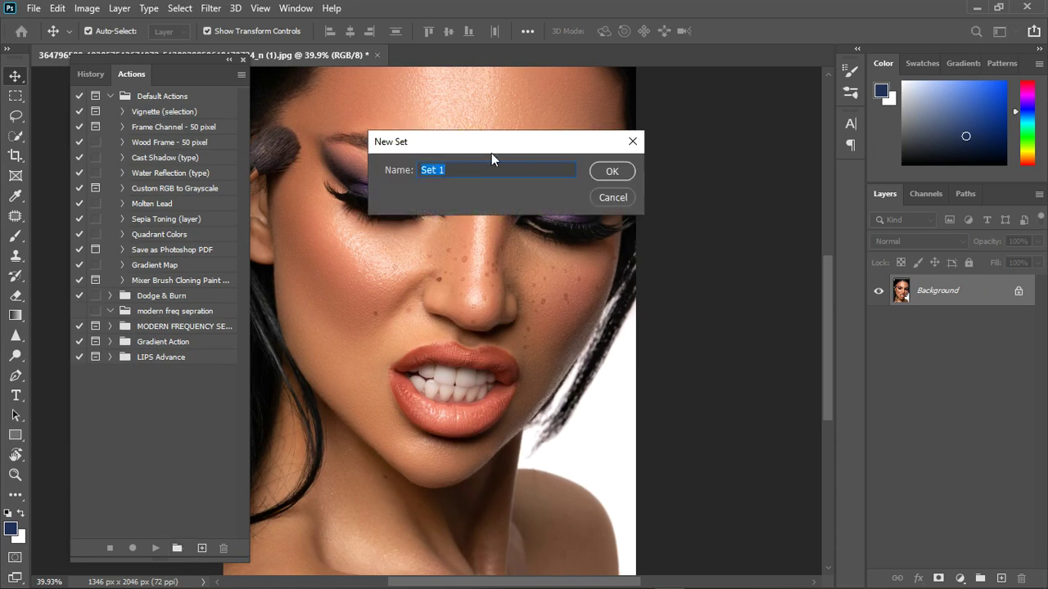
text(LIP STOCK)
key(BackSpace)
key(BackSpace)
key(BackSpace)
key(BackSpace)
key(BackSpace)
text(TICK ACTION)
key(Return)
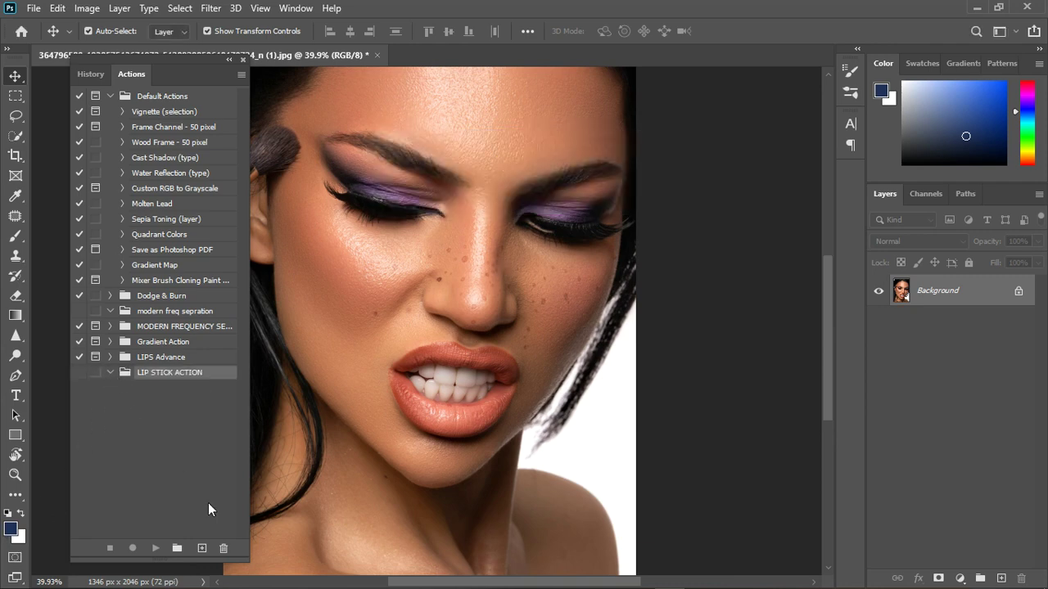
Step: Add a new action named 'LIP STICK play' to the set and start recording
click(205, 550)
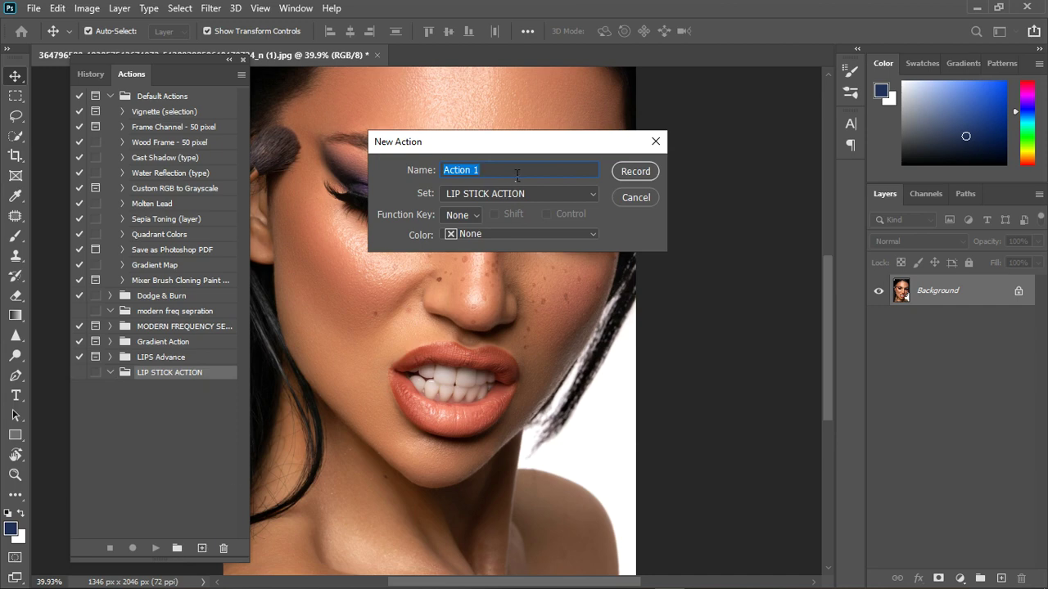
text(LIP STICK run)
key(BackSpace)
key(BackSpace)
key(BackSpace)
text(play)
click(625, 173)
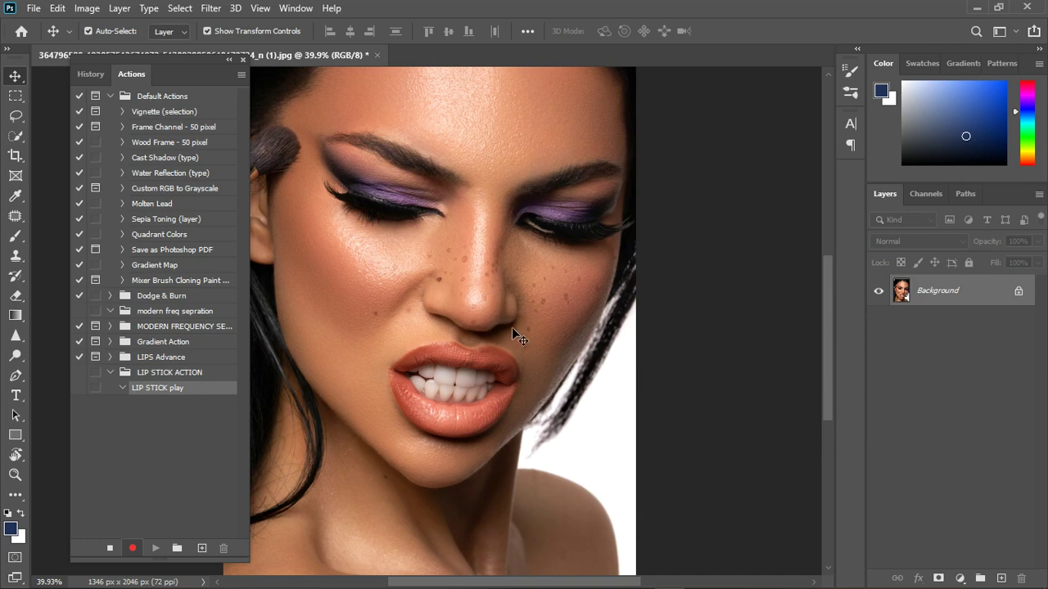
Step: Add a navy Solid Color fill layer over the portrait and move the Actions panel aside
click(960, 578)
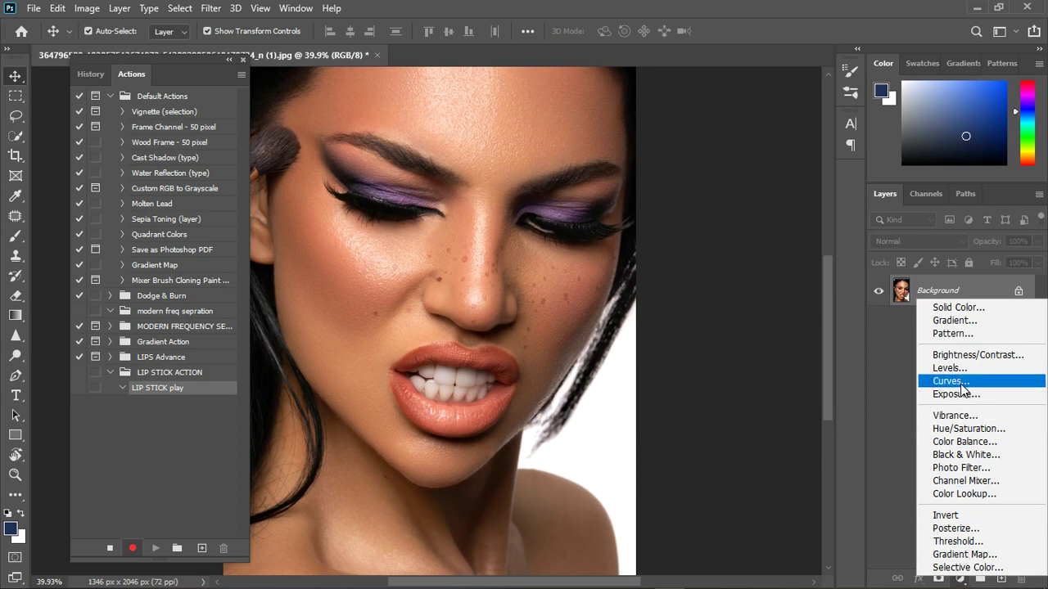
click(968, 309)
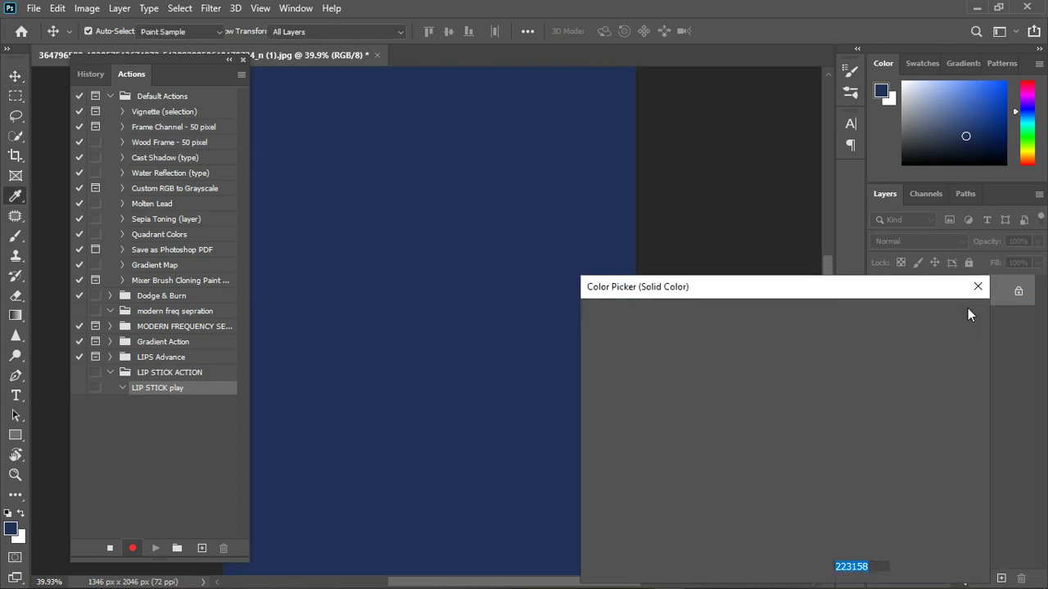
click(953, 319)
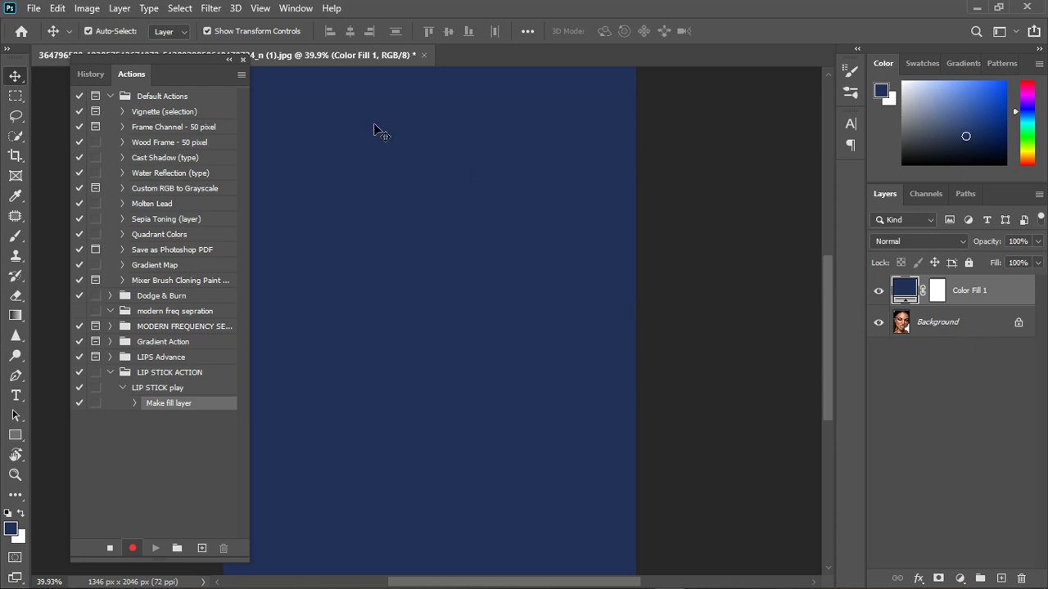
drag(179, 56, 764, 70)
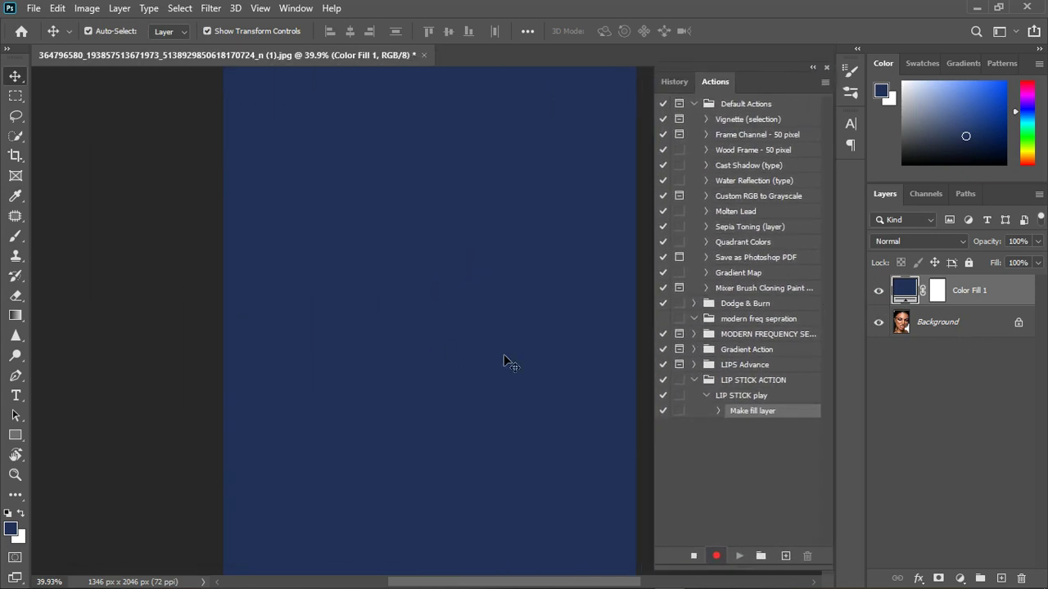
Step: Invert the fill layer's mask to black and change its colour to orange-red ee4408
click(938, 290)
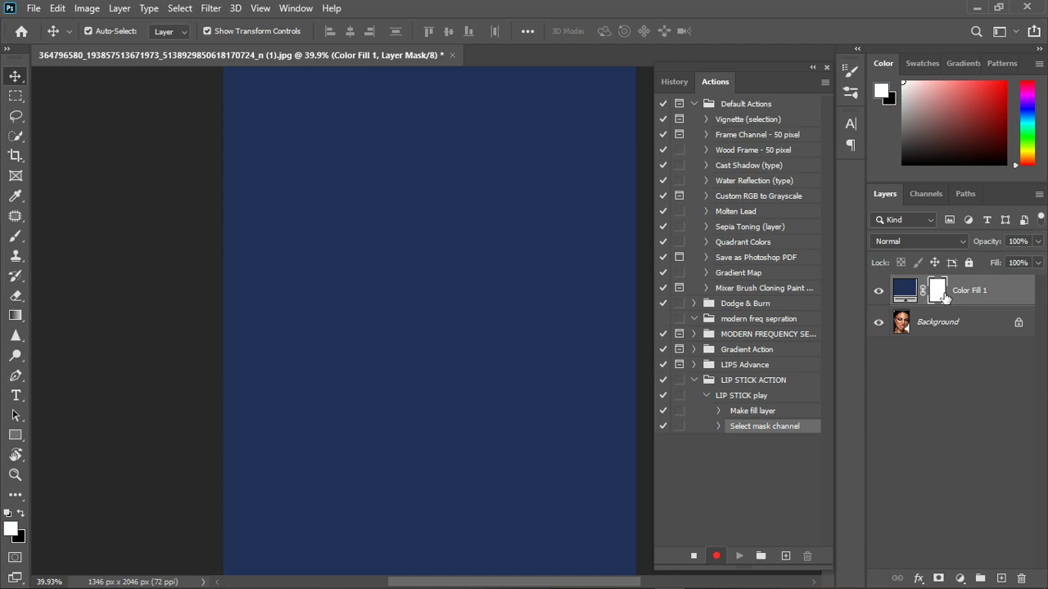
key(ctrl+i)
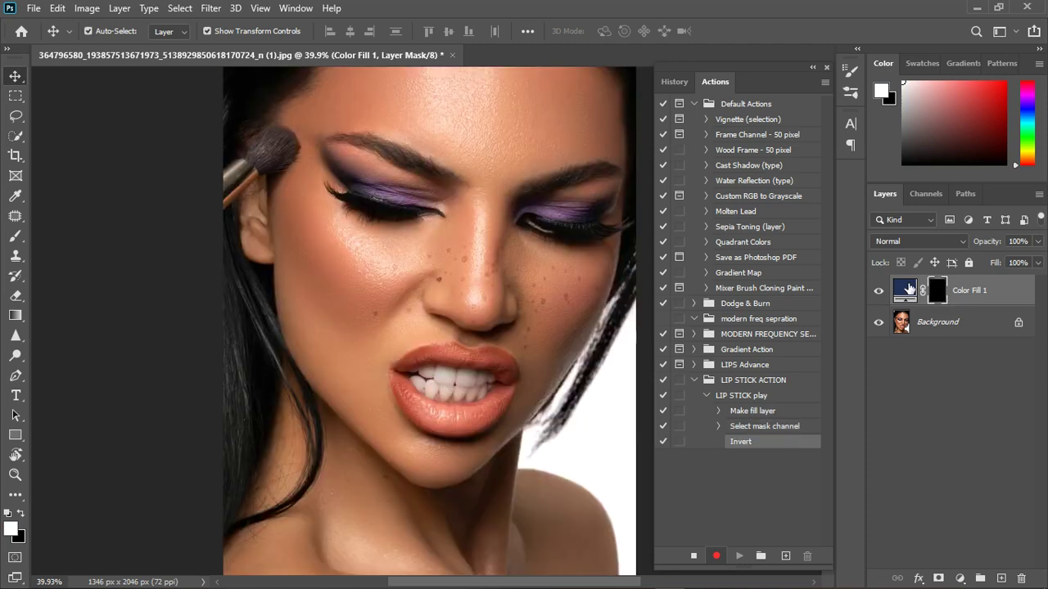
double_click(908, 291)
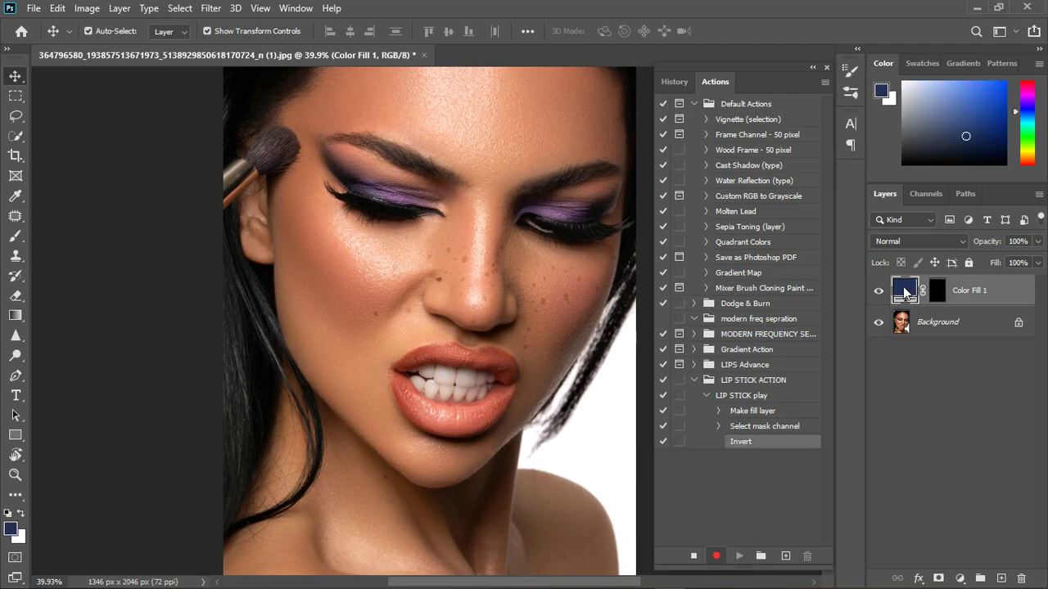
drag(890, 289, 921, 151)
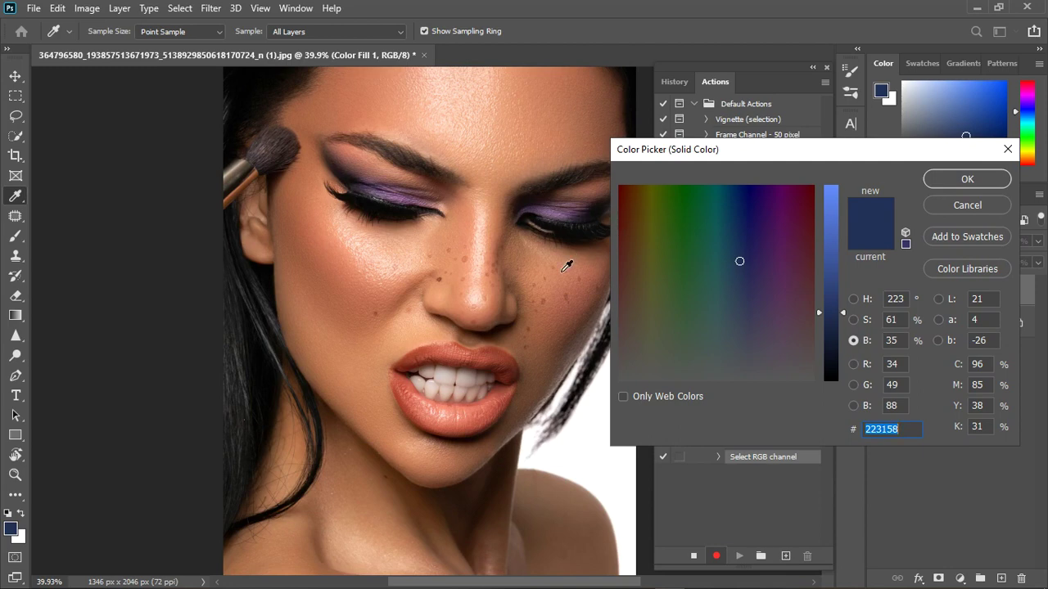
click(626, 205)
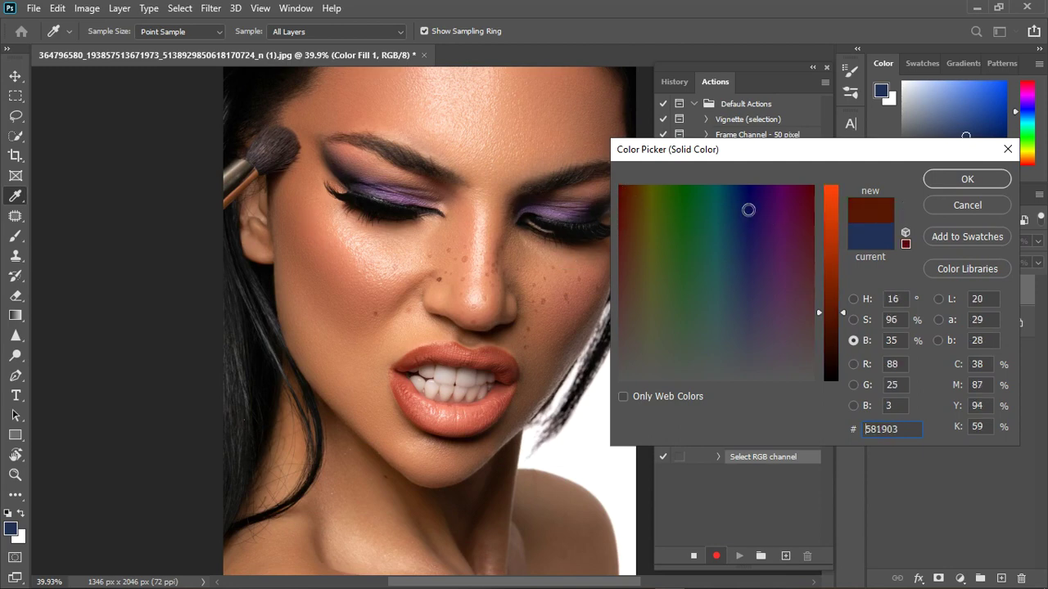
drag(831, 226, 831, 199)
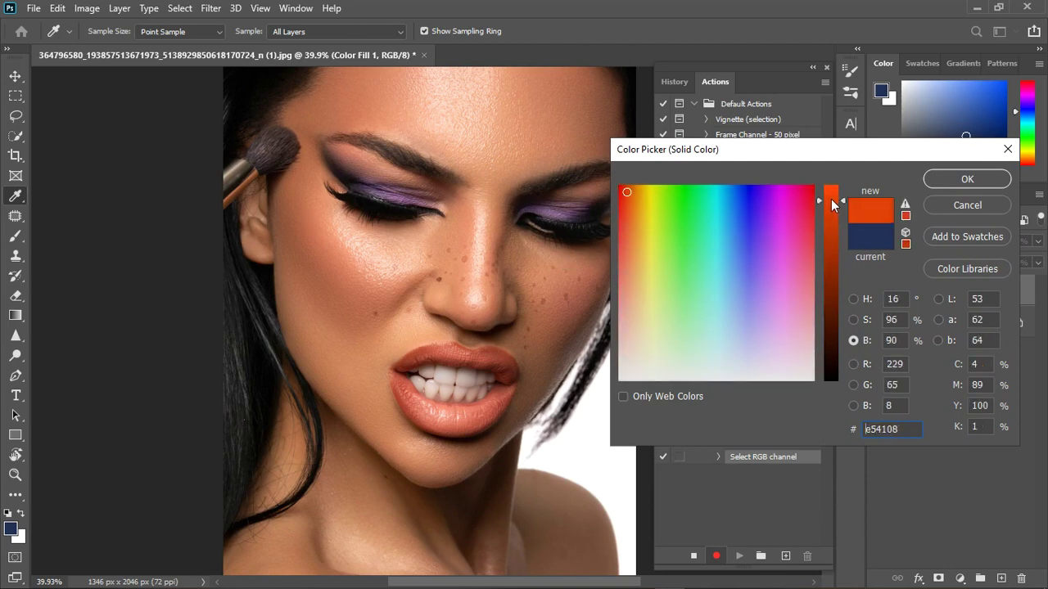
click(958, 179)
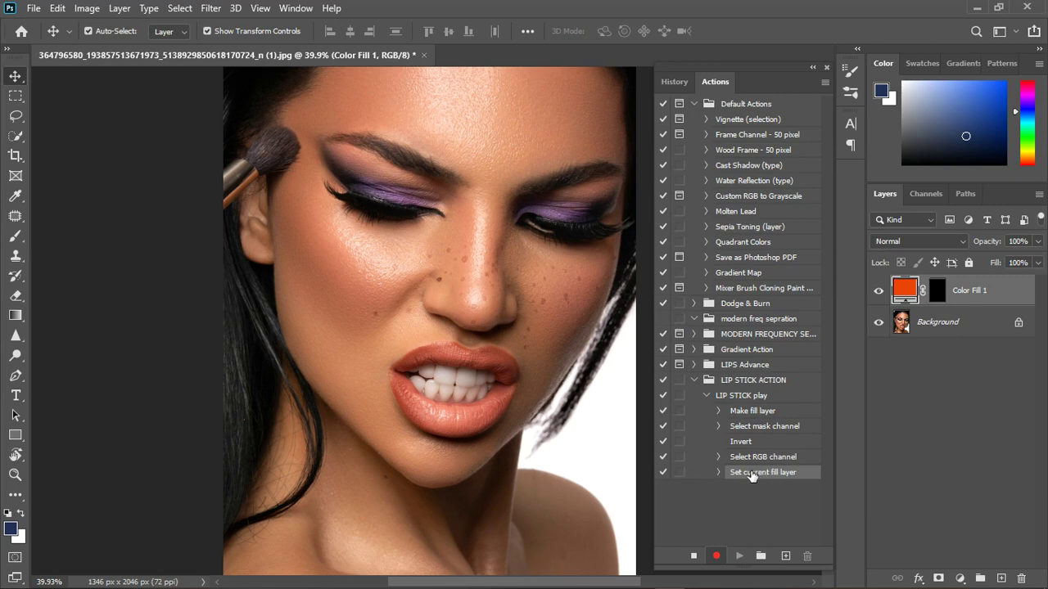
Step: Make the fill-colour step pause for input and duplicate the orange fill layer with Ctrl+J
click(679, 473)
key(ctrl)
key(ctrl+j)
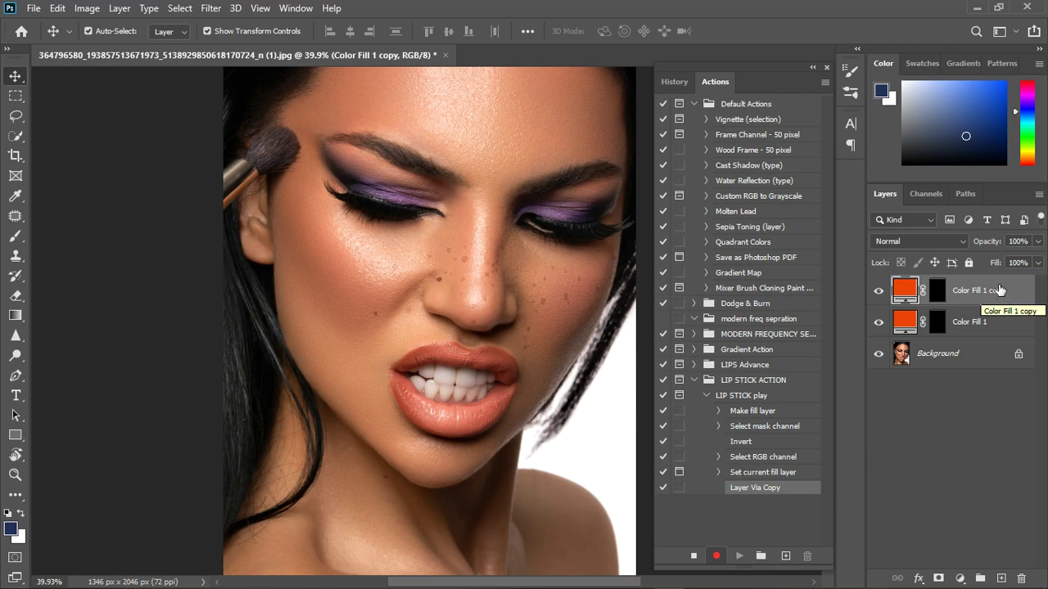
Step: Rename the original Color Fill 1 layer to 'shodows'
click(1010, 332)
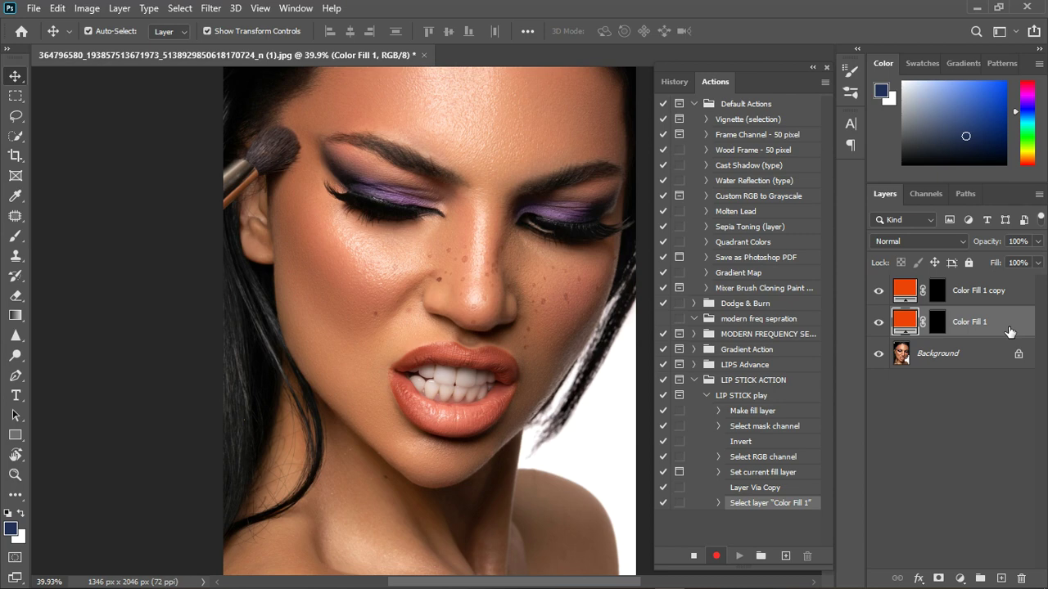
double_click(986, 327)
text(lip dark)
key(BackSpace)
key(BackSpace)
key(BackSpace)
key(BackSpace)
key(BackSpace)
key(BackSpace)
key(BackSpace)
key(BackSpace)
key(BackSpace)
text(show)
key(BackSpace)
text(dowar)
key(Return)
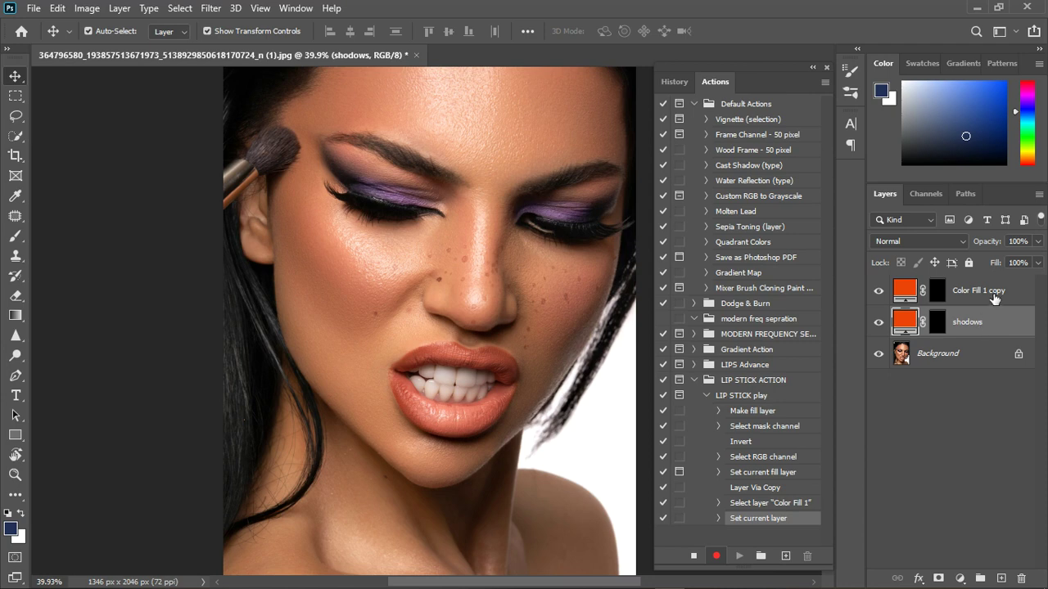
Step: Rename the copied fill layer to 'highlight'
double_click(995, 298)
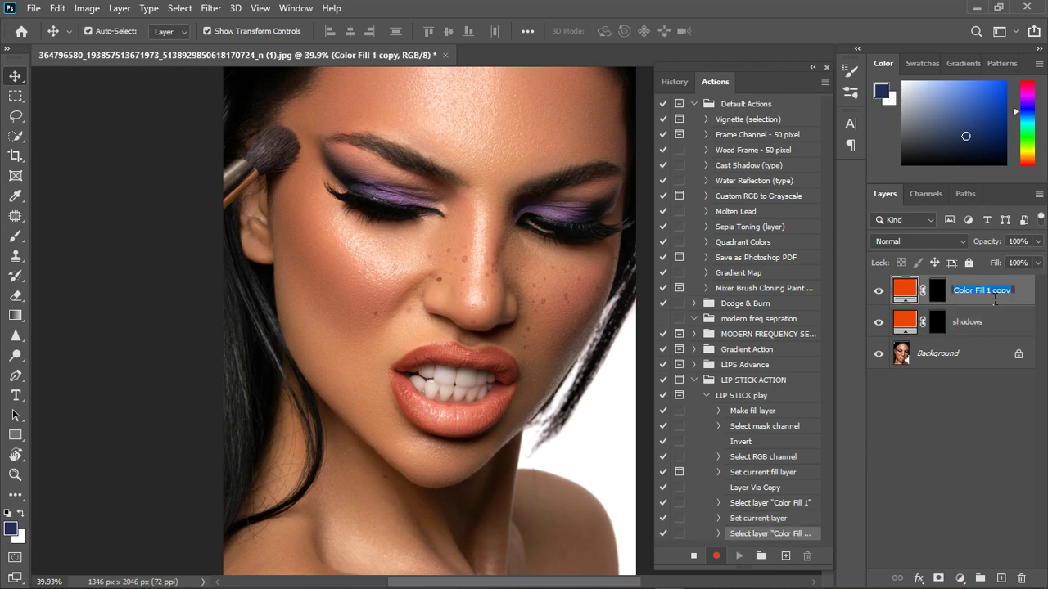
text(highlight)
key(Return)
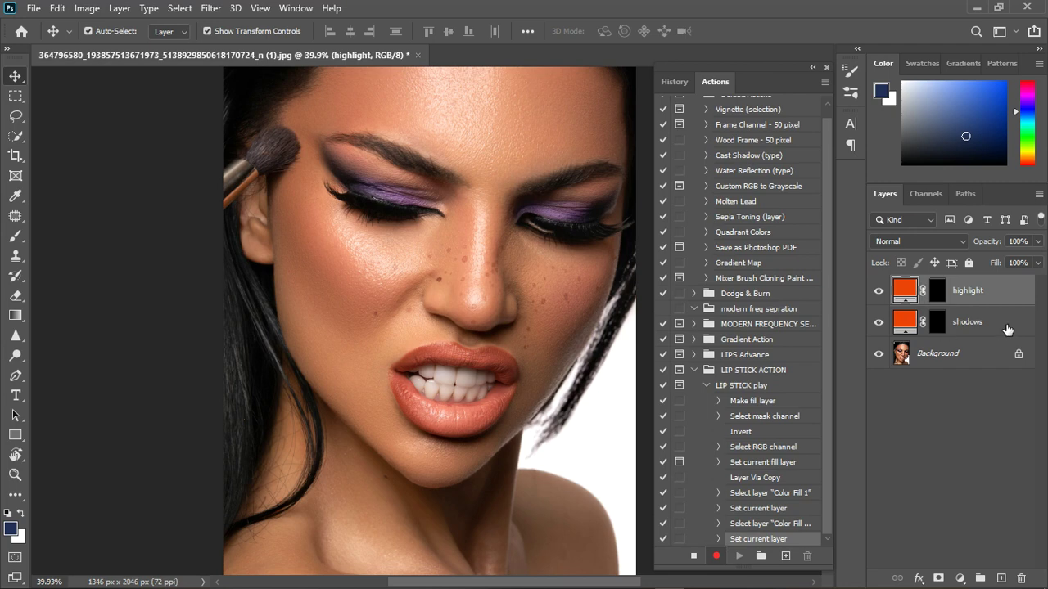
Step: Set the shodows layer to Multiply and the highlight layer to Screen blending
click(1008, 329)
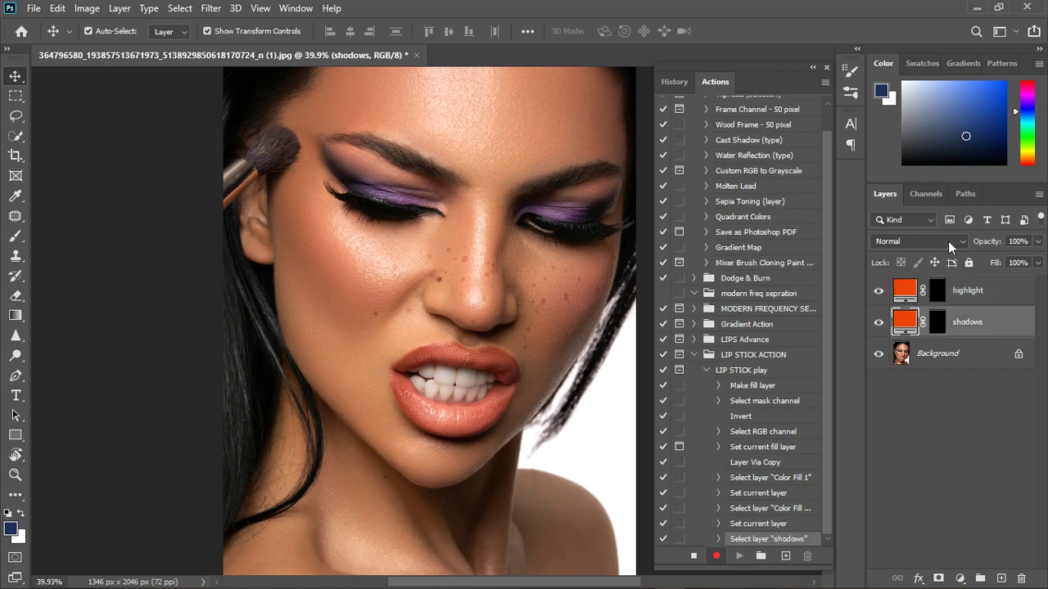
click(948, 240)
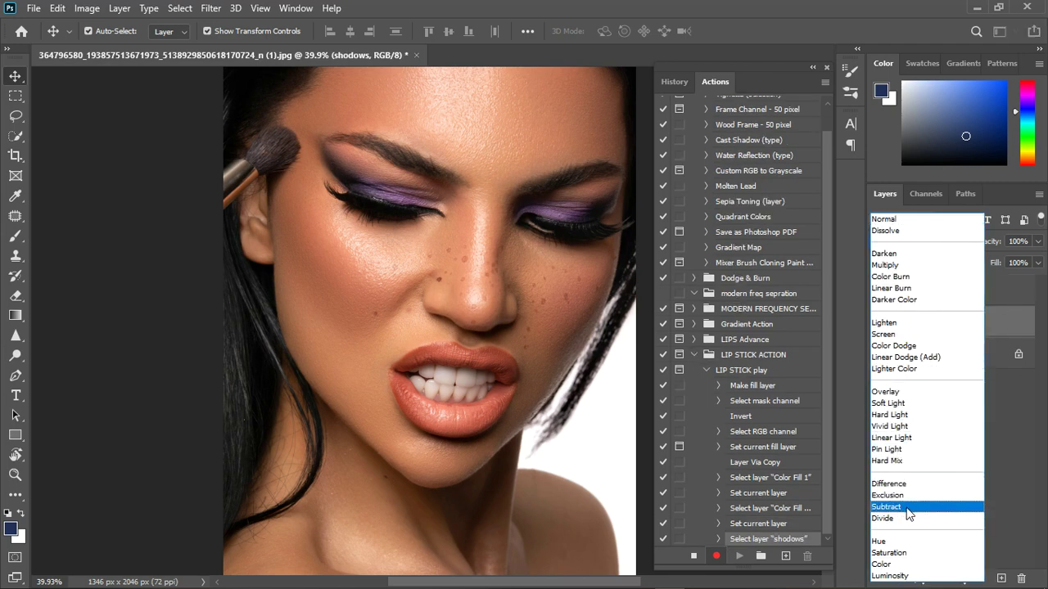
click(900, 265)
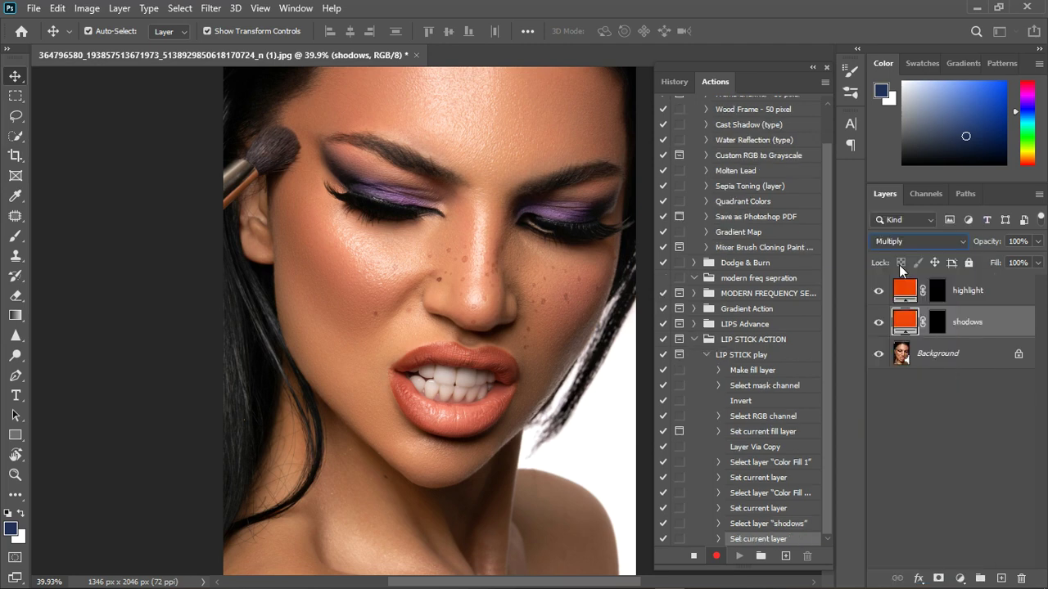
click(1013, 301)
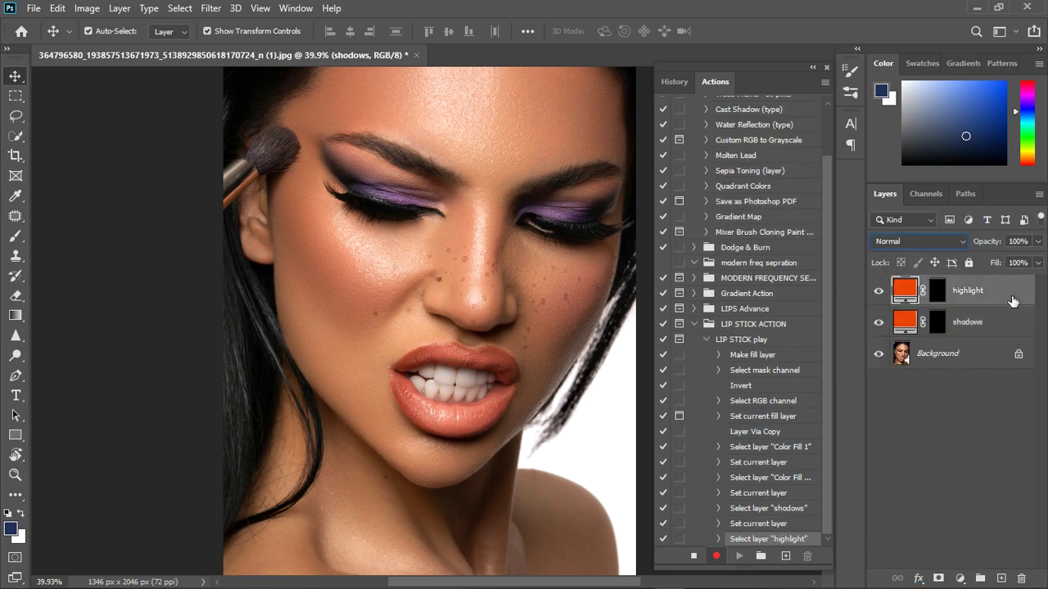
click(944, 241)
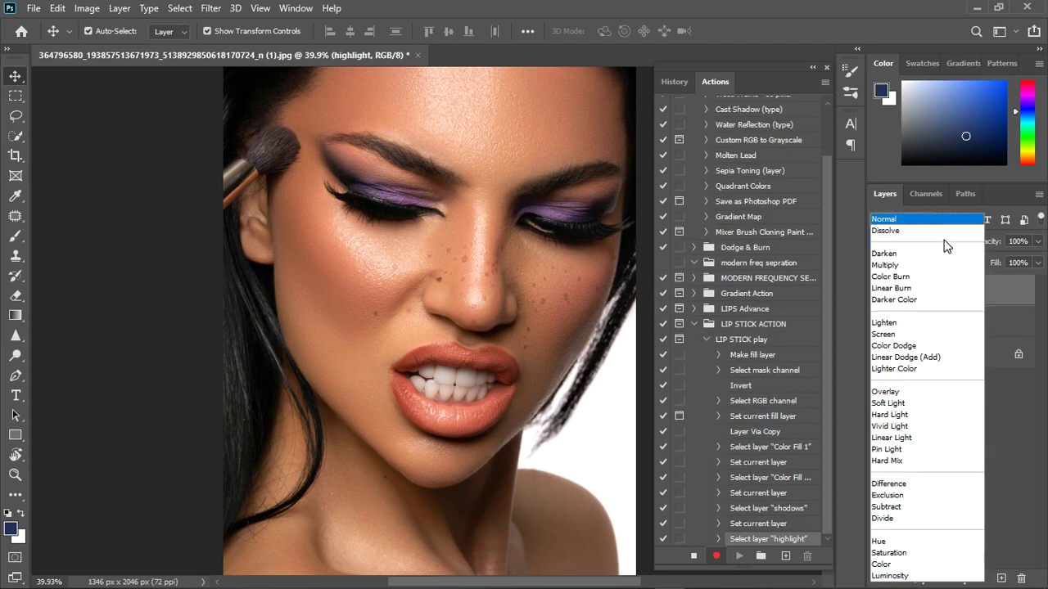
click(970, 334)
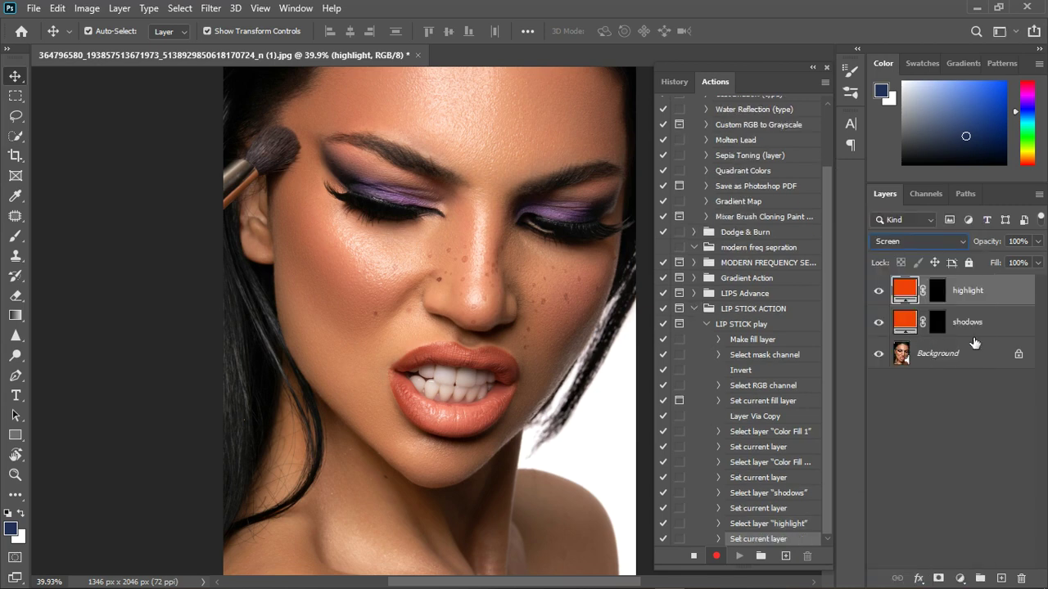
Step: Group both fill layers, stop recording, then delete the test Group 1
ctrl+click(1015, 329)
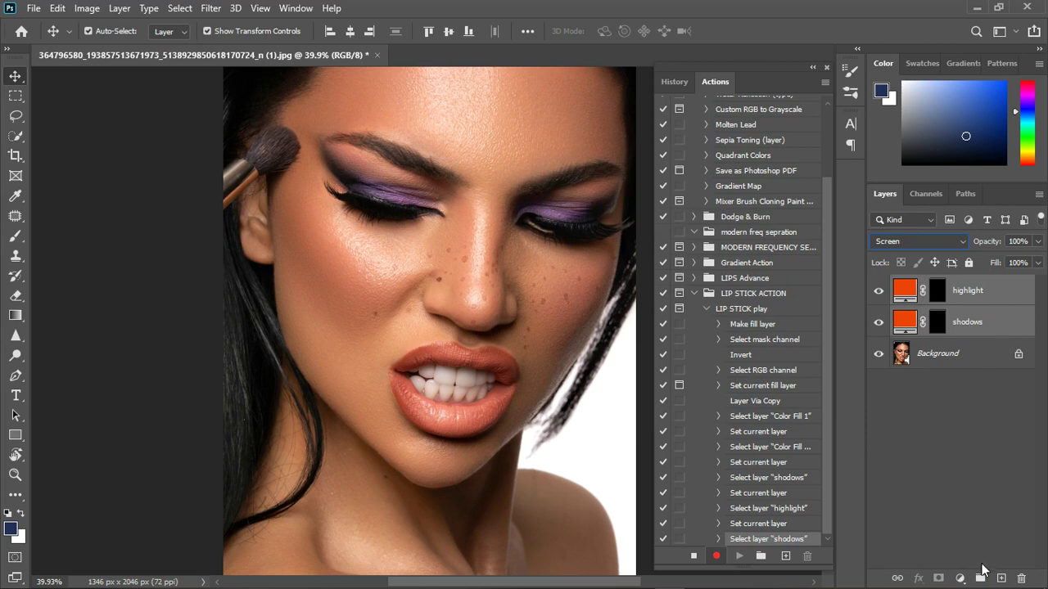
click(981, 576)
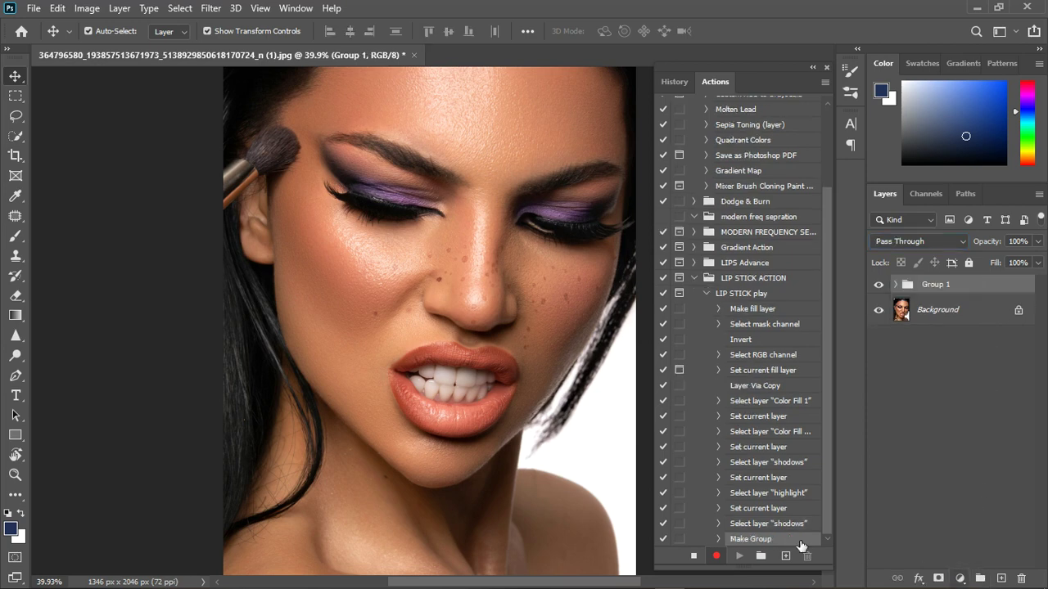
click(694, 556)
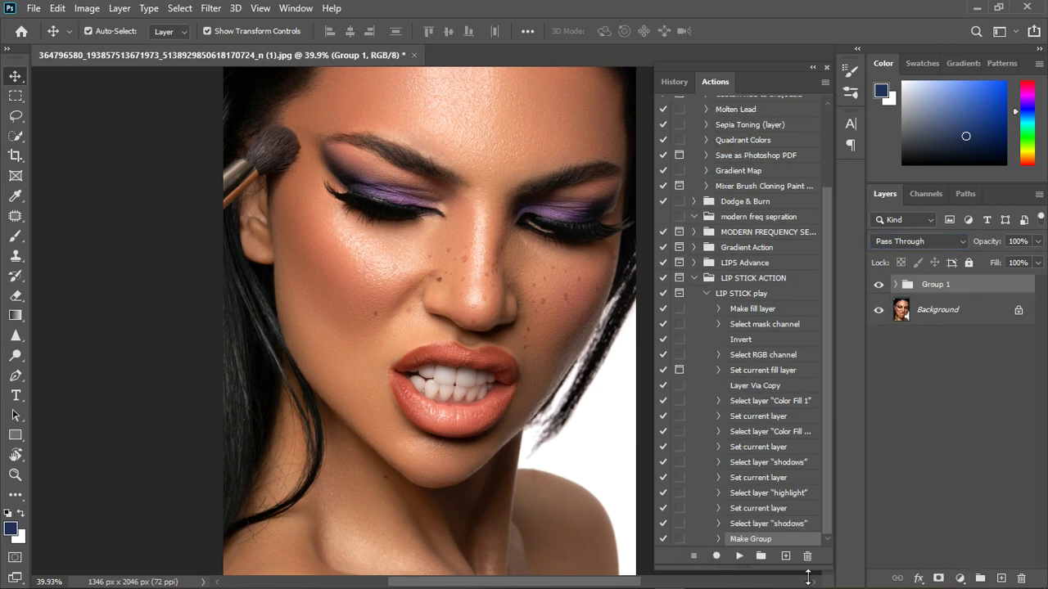
click(896, 284)
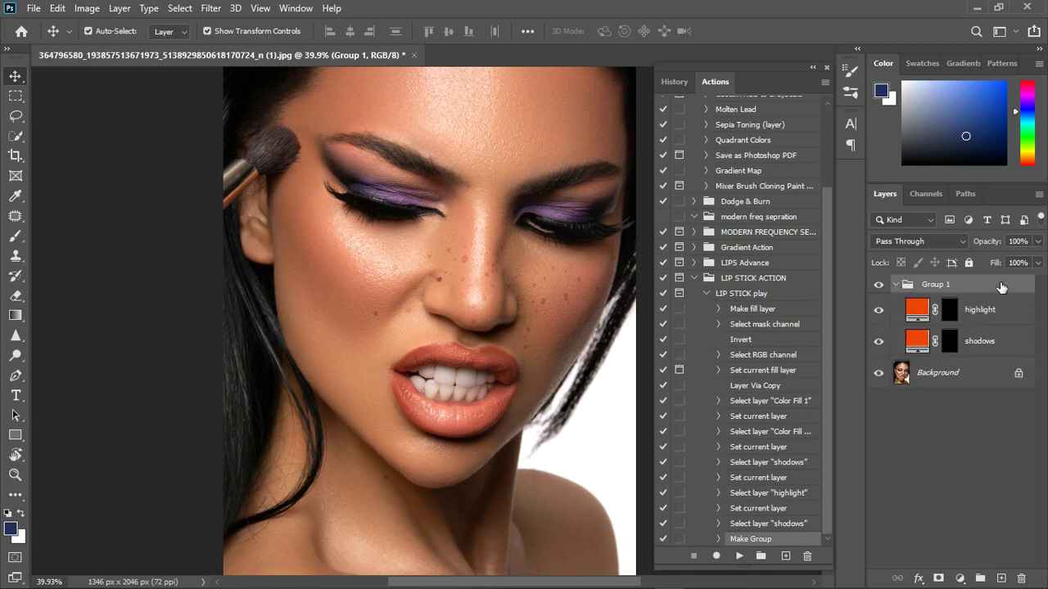
key(Delete)
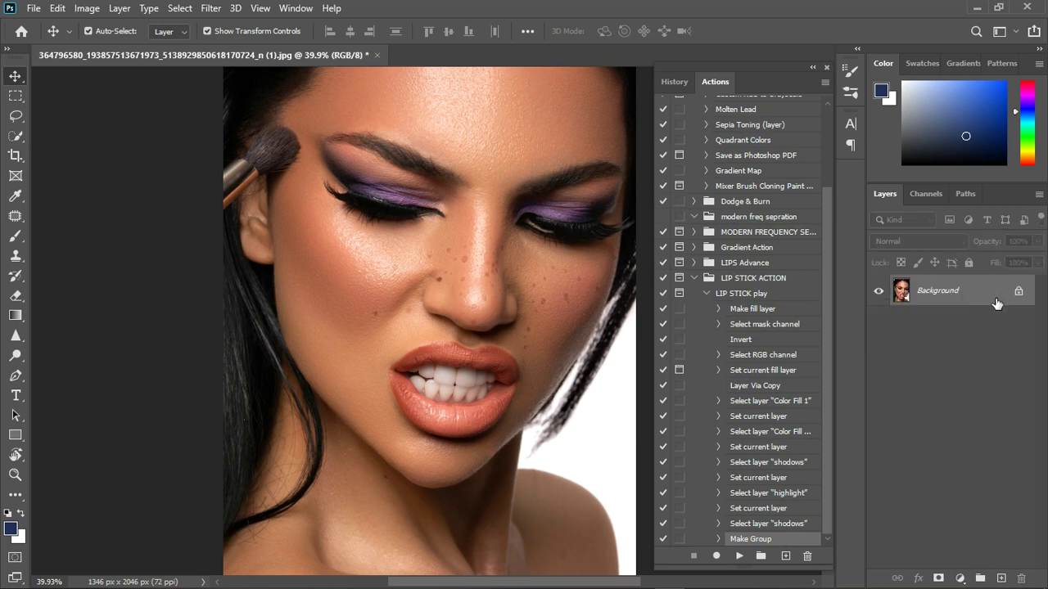
Step: Play the LIP STICK play action, sampling the eyeshadow purple 9b76a1 as the fill colour
click(709, 294)
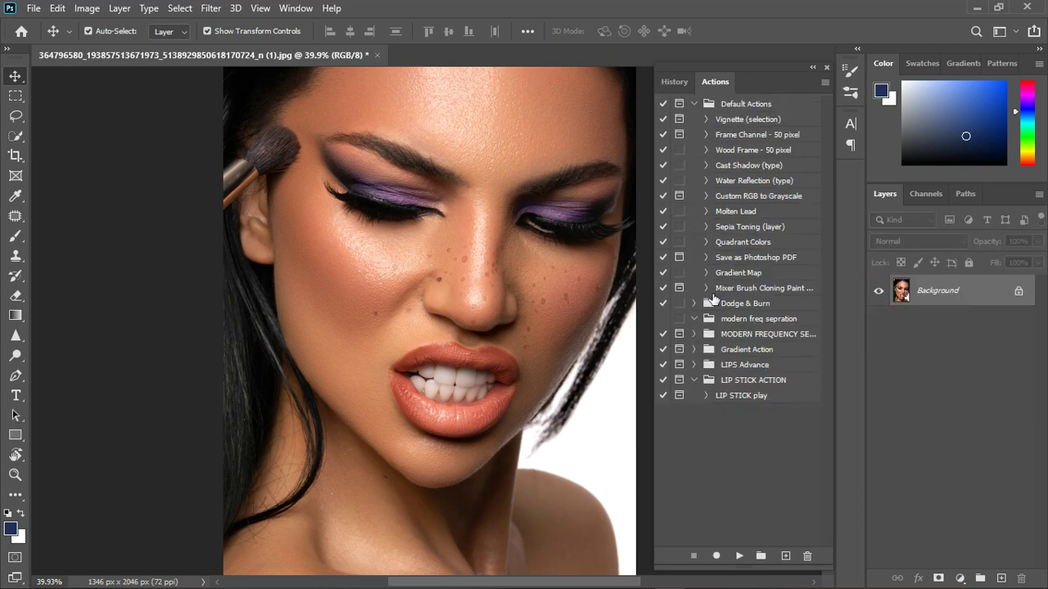
click(742, 397)
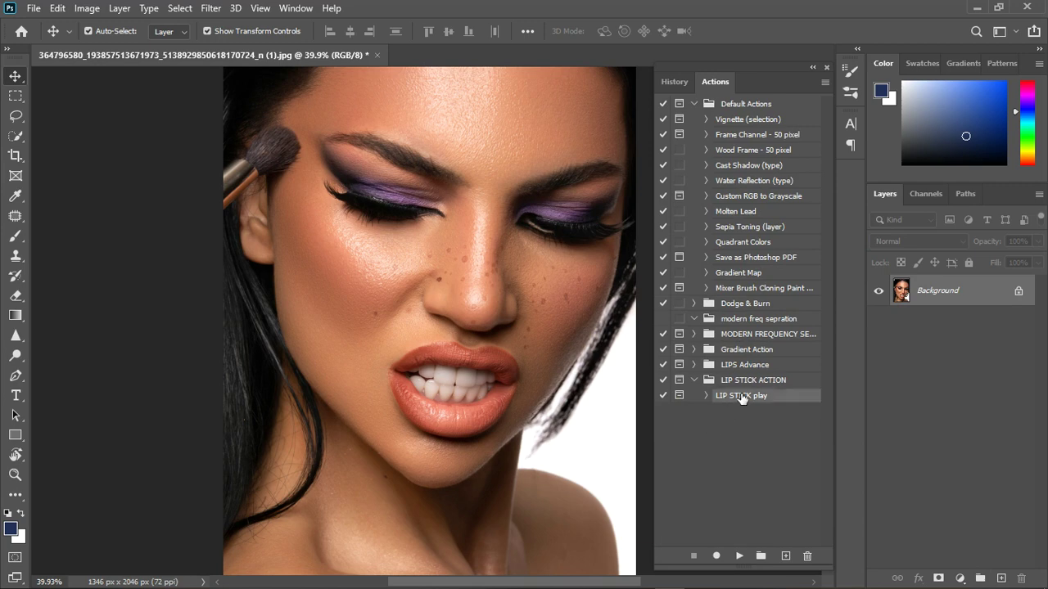
click(742, 560)
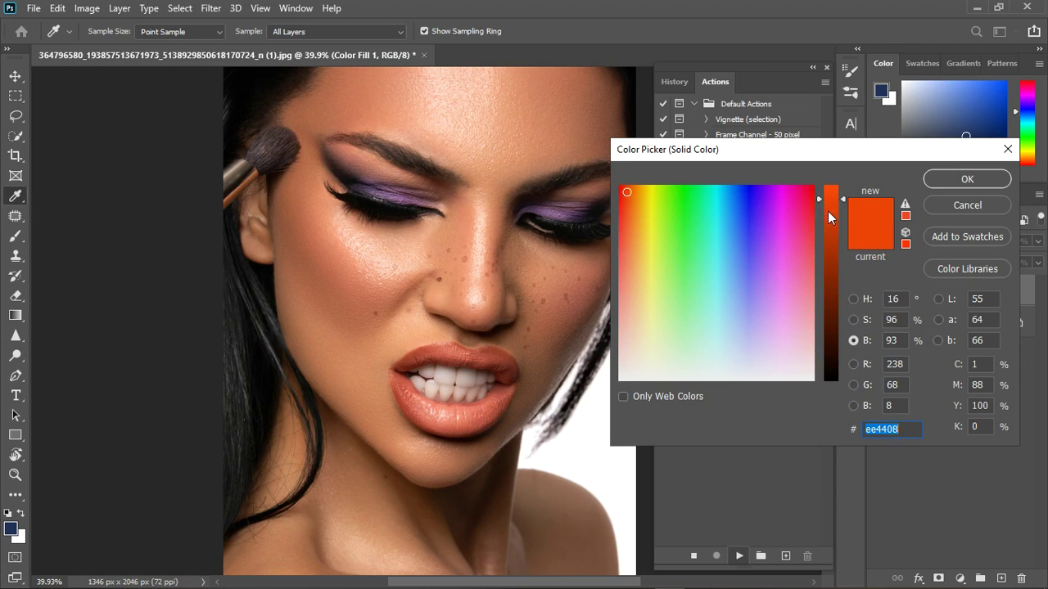
click(550, 223)
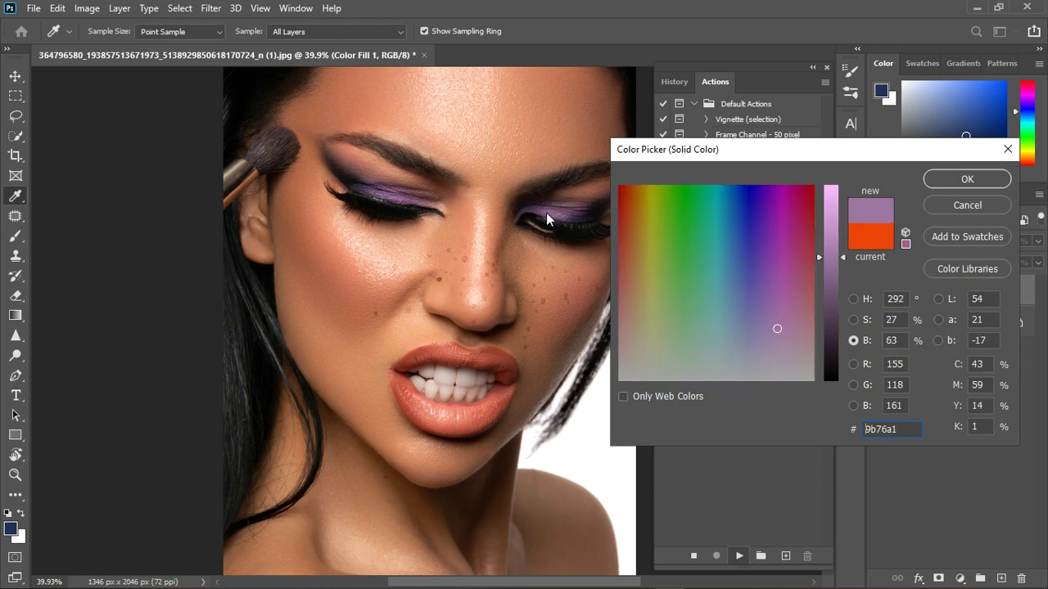
click(957, 180)
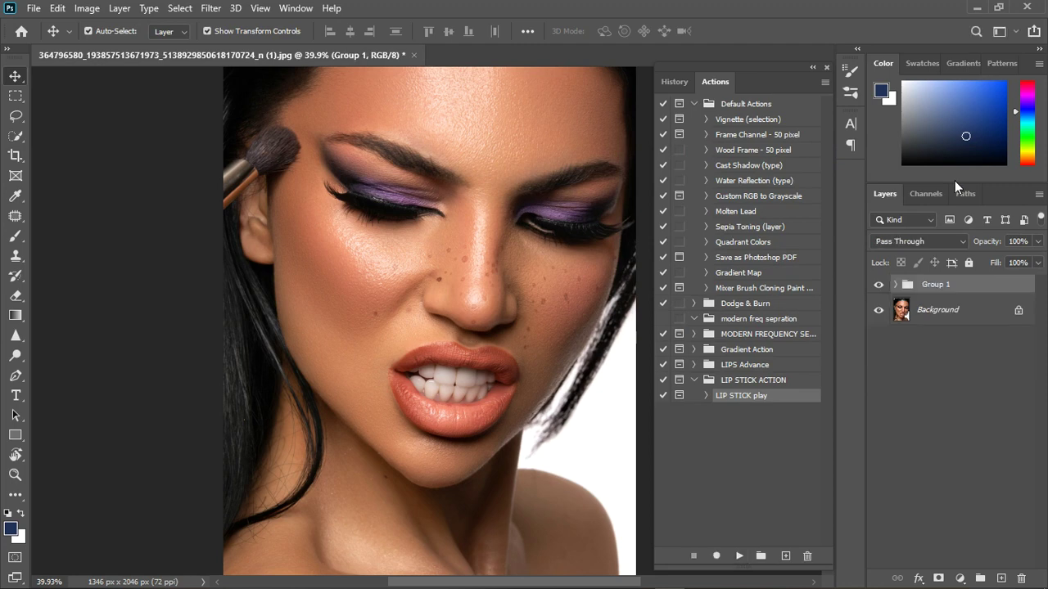
click(898, 284)
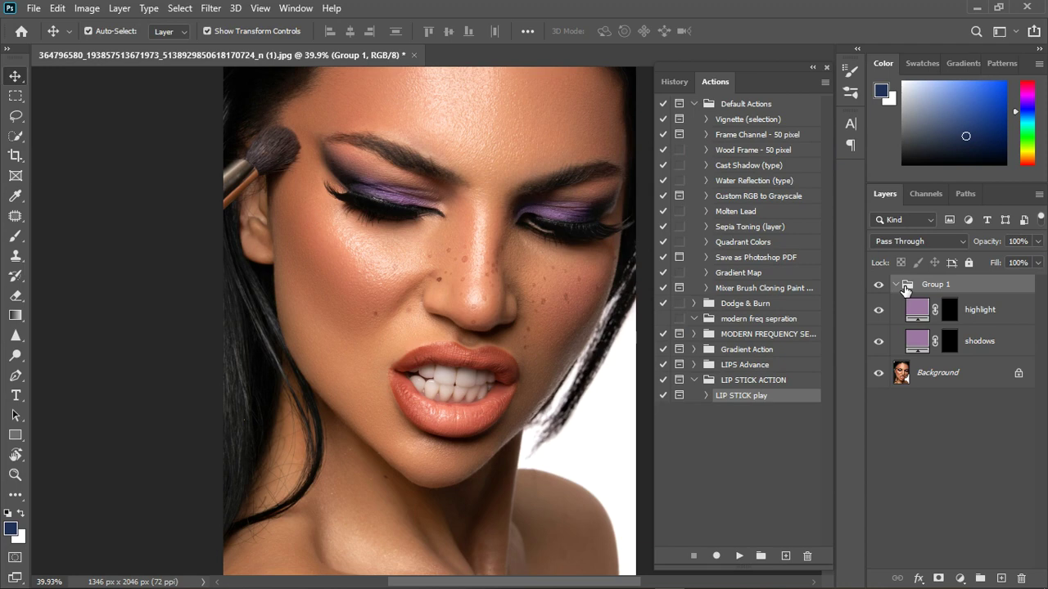
click(16, 236)
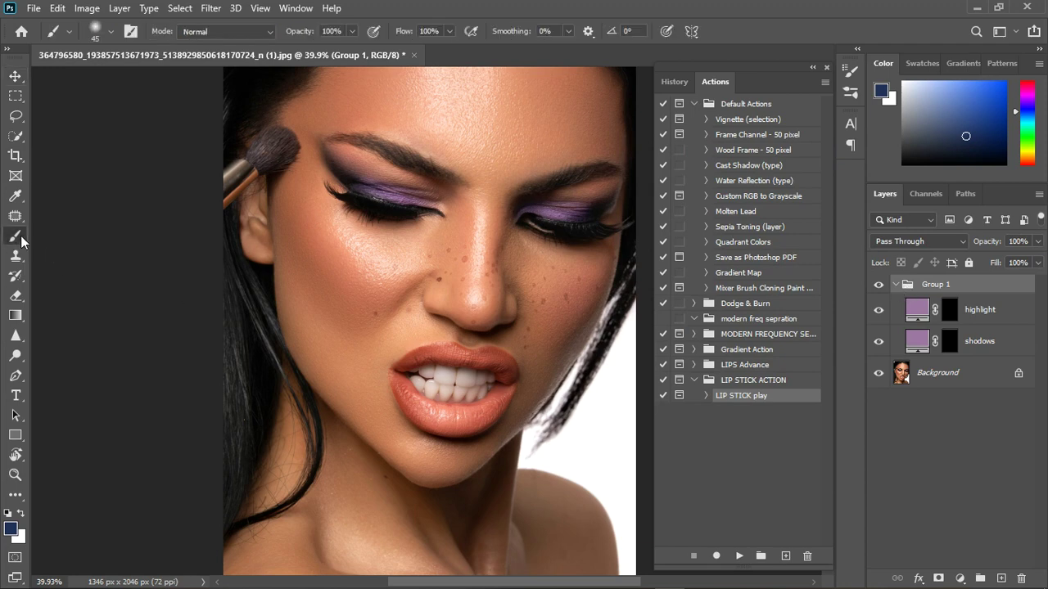
Step: Paint white into the shodows mask over both lips, turning them deep plum-burgundy
click(8, 513)
scroll(477, 426, up, 7)
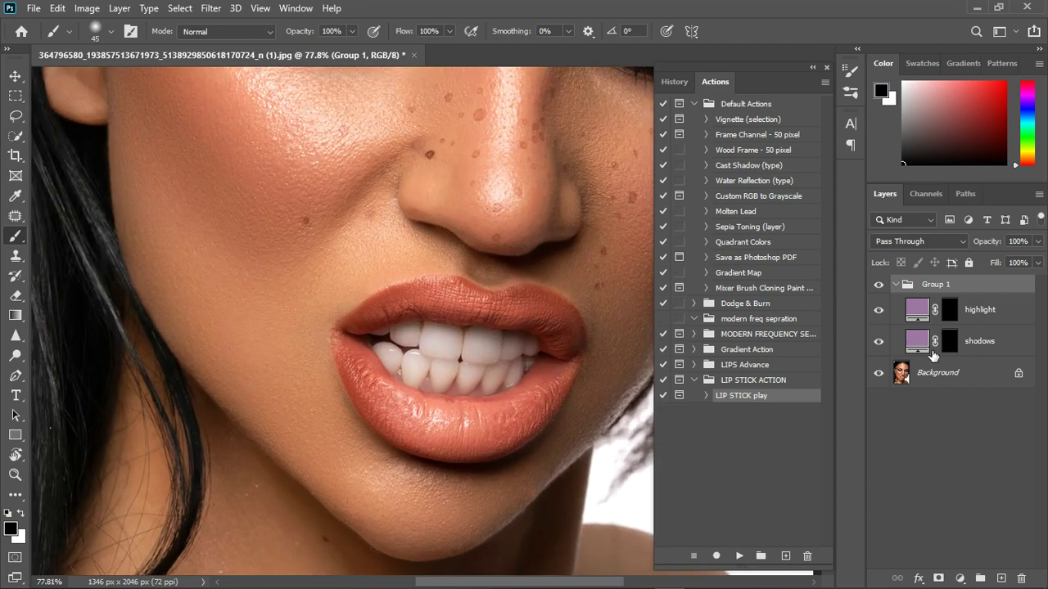
click(928, 344)
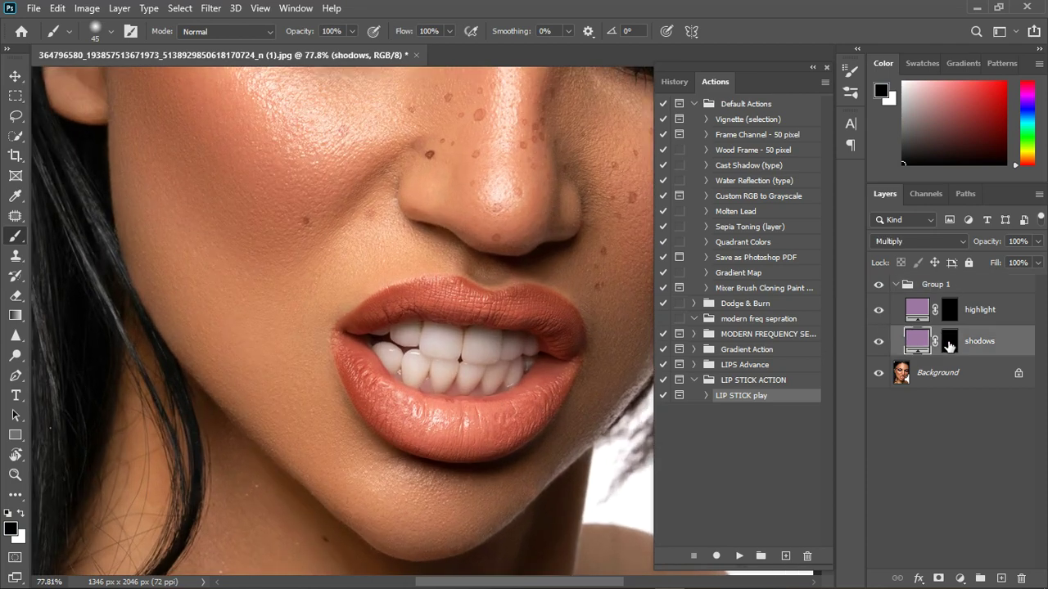
click(951, 344)
key(x)
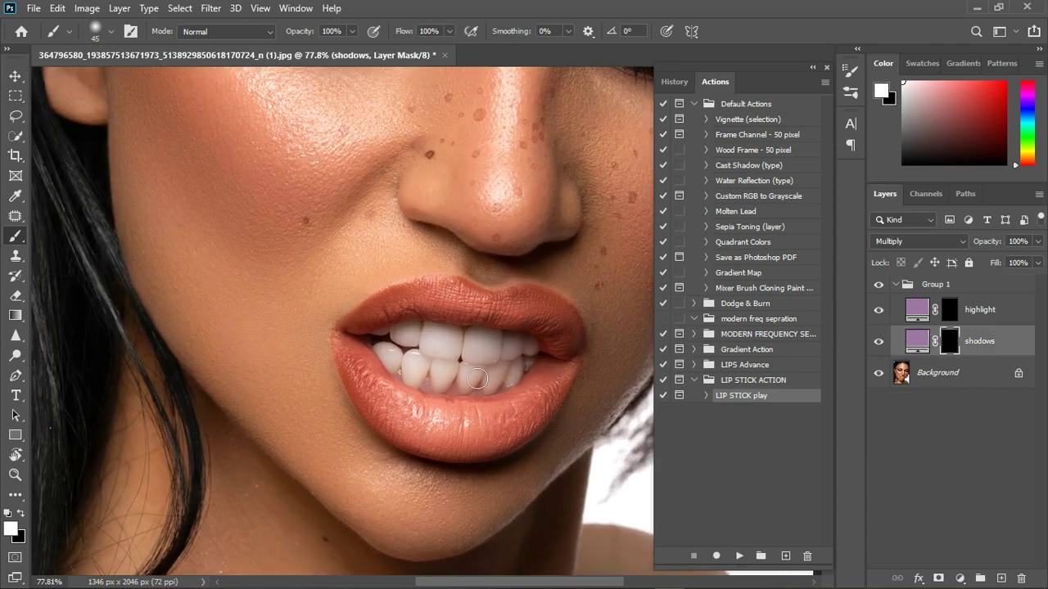
mouse_move(372, 377)
mouse_down()
mouse_move(410, 430)
mouse_move(362, 361)
mouse_move(384, 413)
mouse_move(422, 445)
mouse_move(502, 454)
mouse_move(399, 403)
mouse_move(503, 426)
mouse_up()
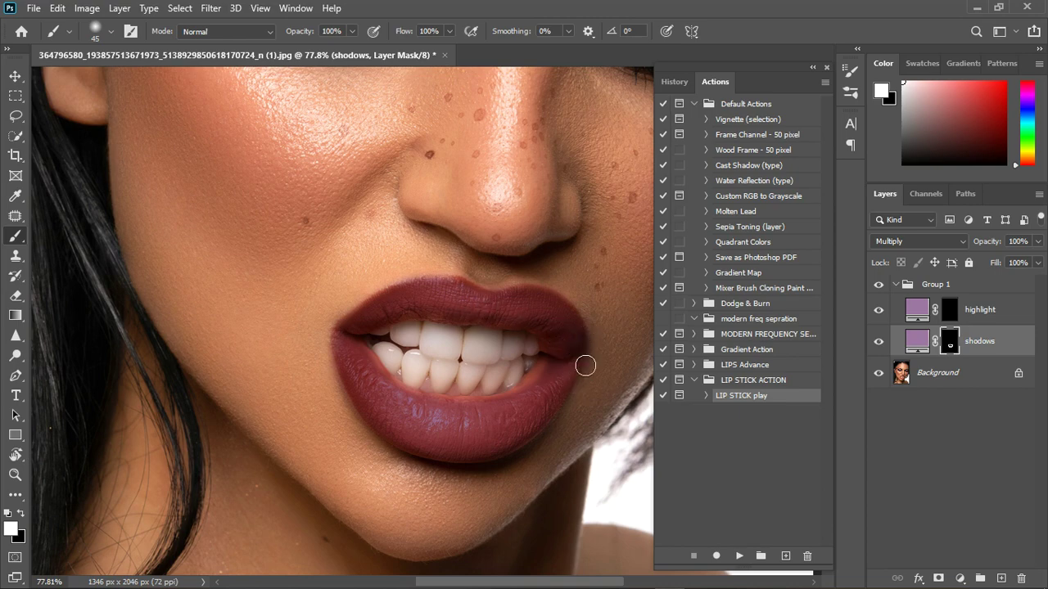
scroll(462, 371, down, 3)
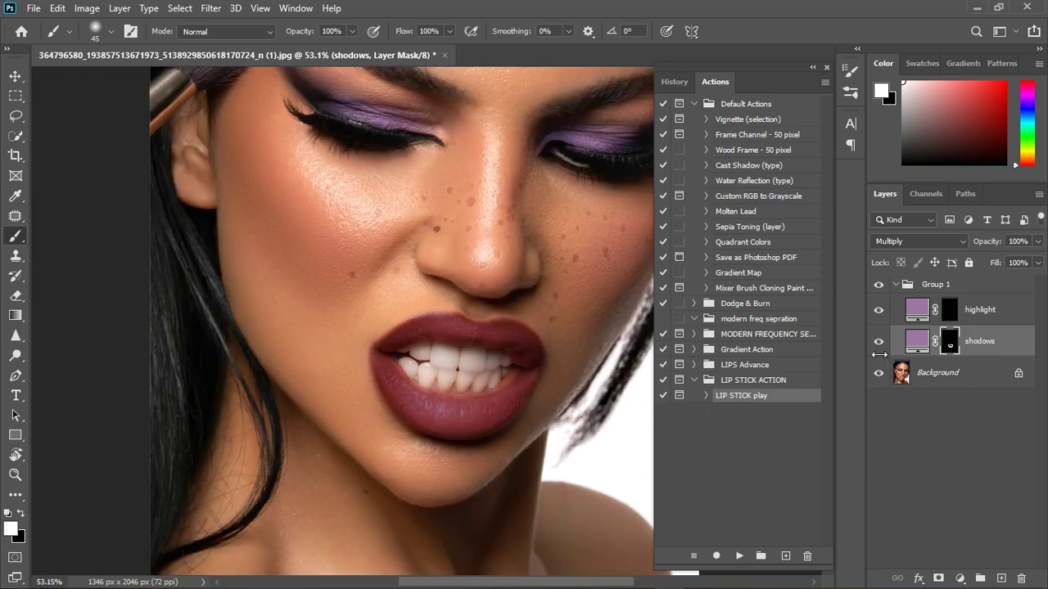
Step: Copy the shodows lip mask onto the highlight layer, replacing its mask, and hide highlight
double_click(921, 341)
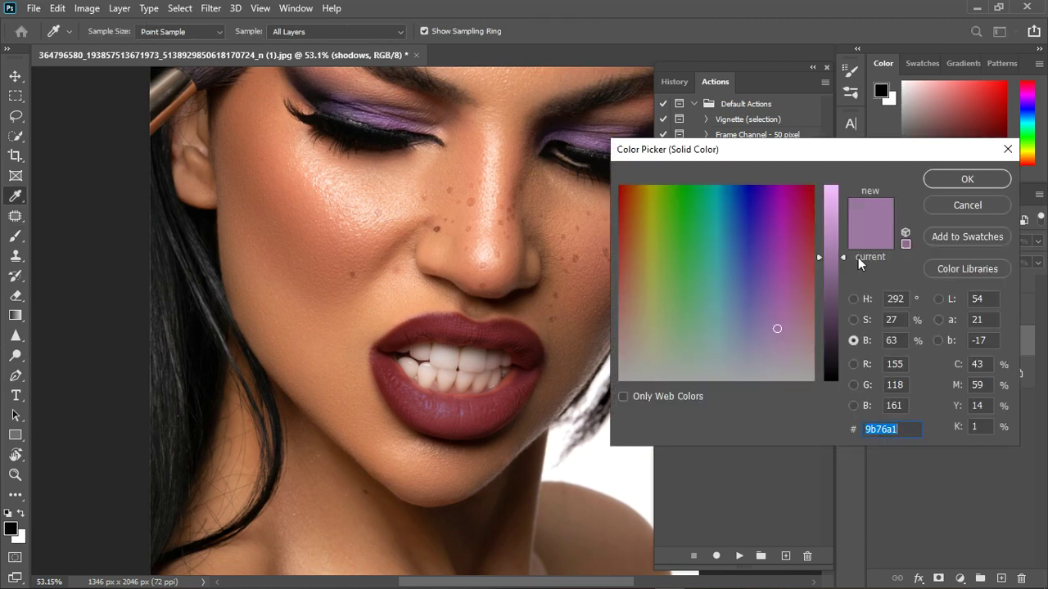
click(947, 179)
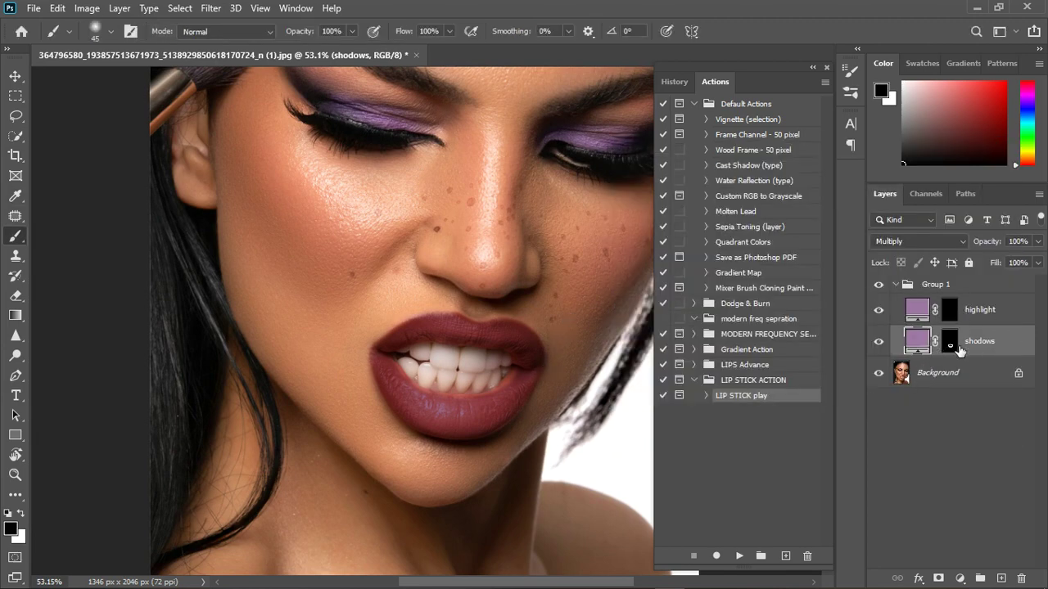
drag(959, 350, 947, 309)
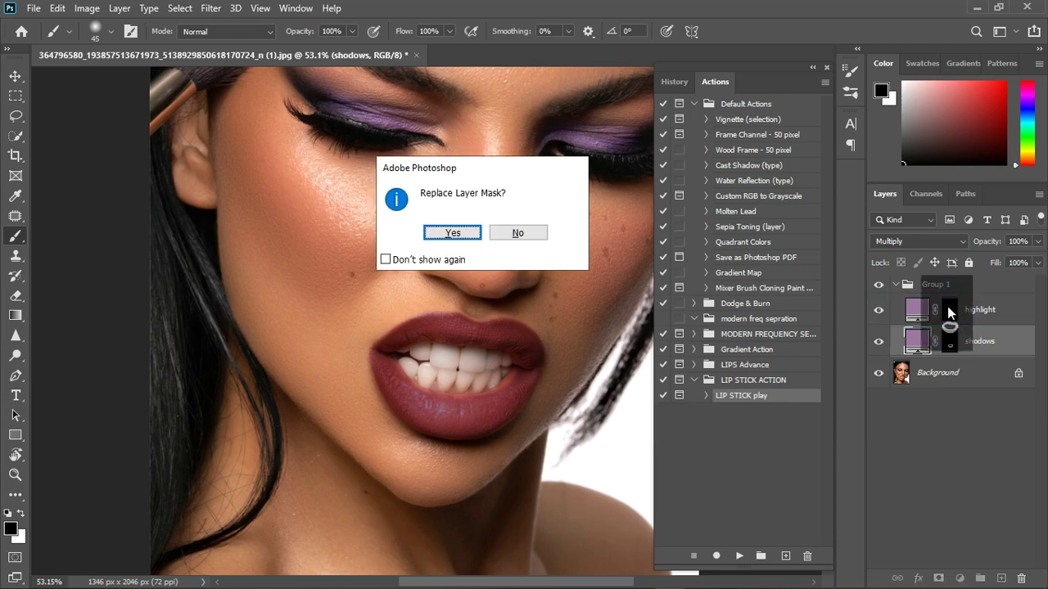
click(452, 233)
key(x)
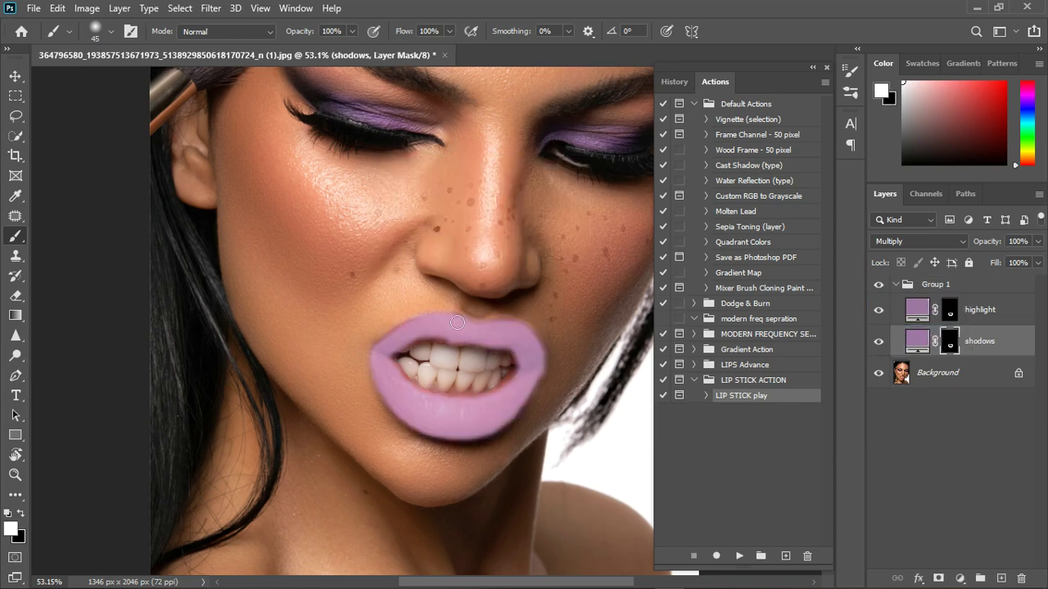
click(878, 309)
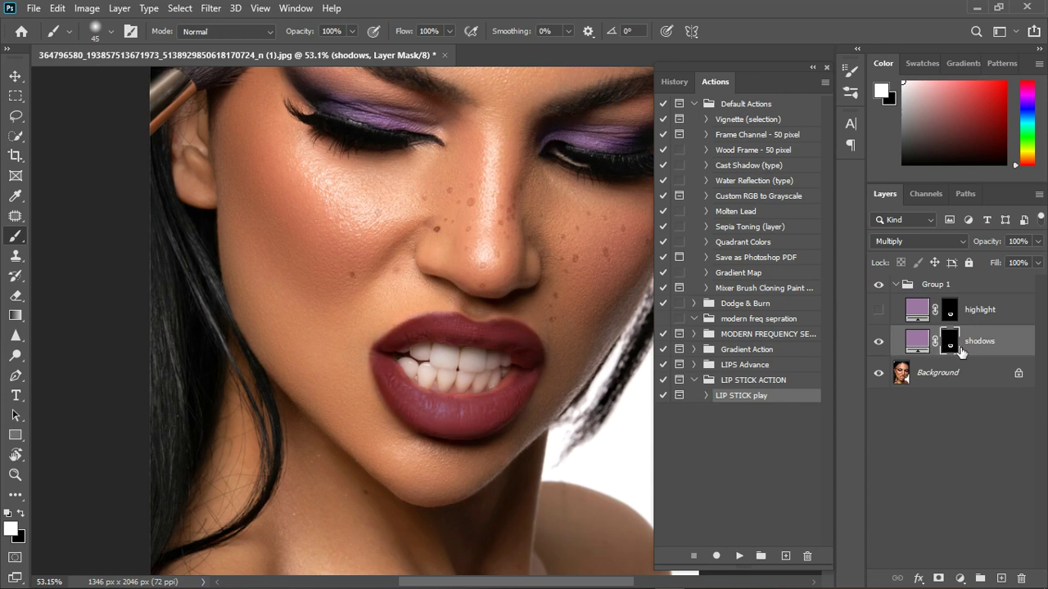
key(ctrl+2)
Step: Split the shodows layer's Underlying Layer Blend If white slider to 119/165
double_click(1021, 352)
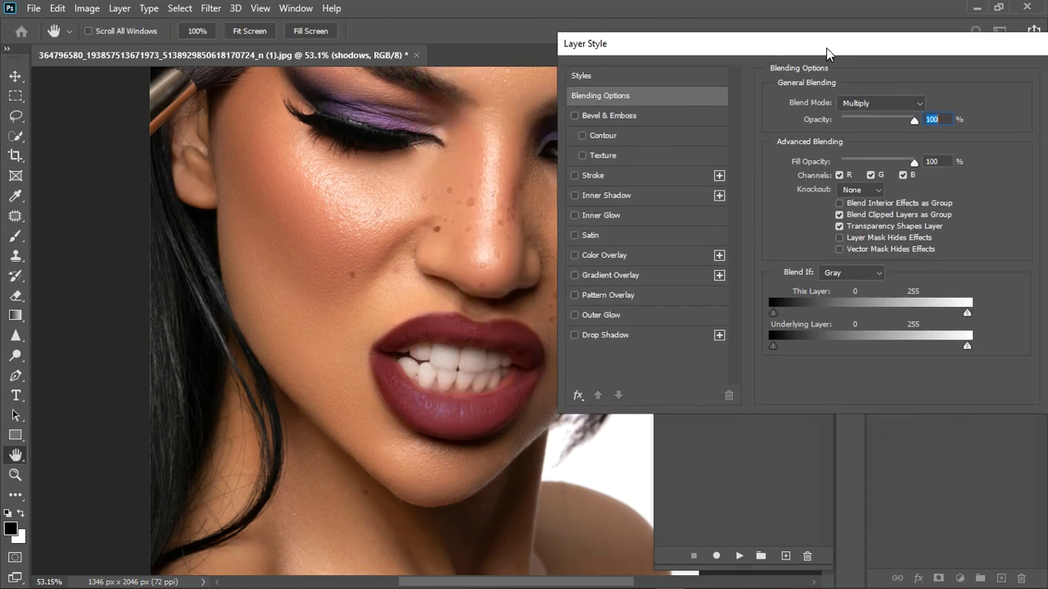
drag(826, 47, 833, 45)
mouse_move(782, 345)
mouse_down()
mouse_move(826, 340)
mouse_move(770, 343)
mouse_up()
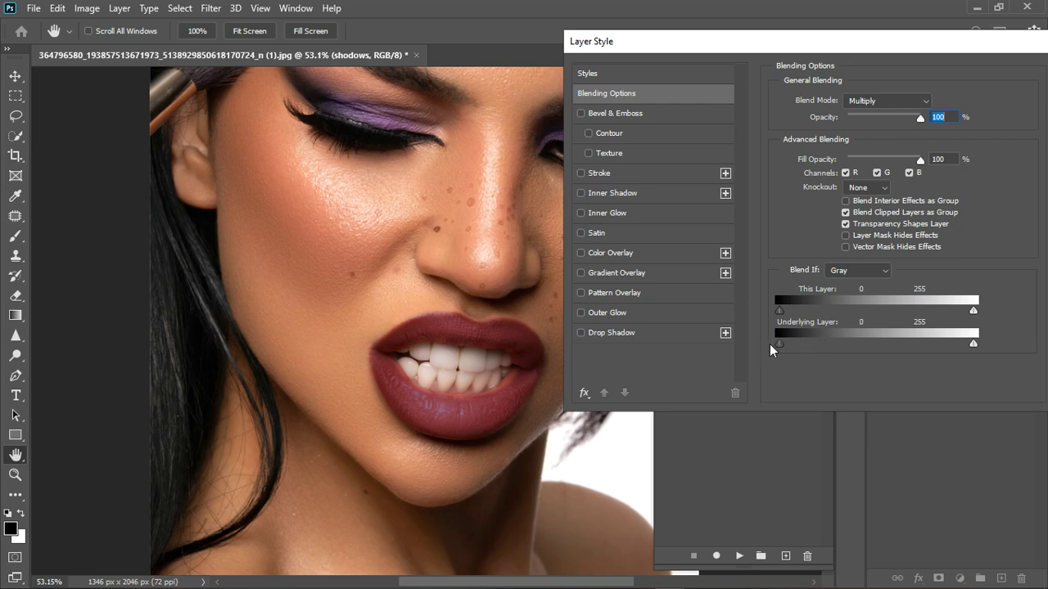
drag(933, 346, 905, 349)
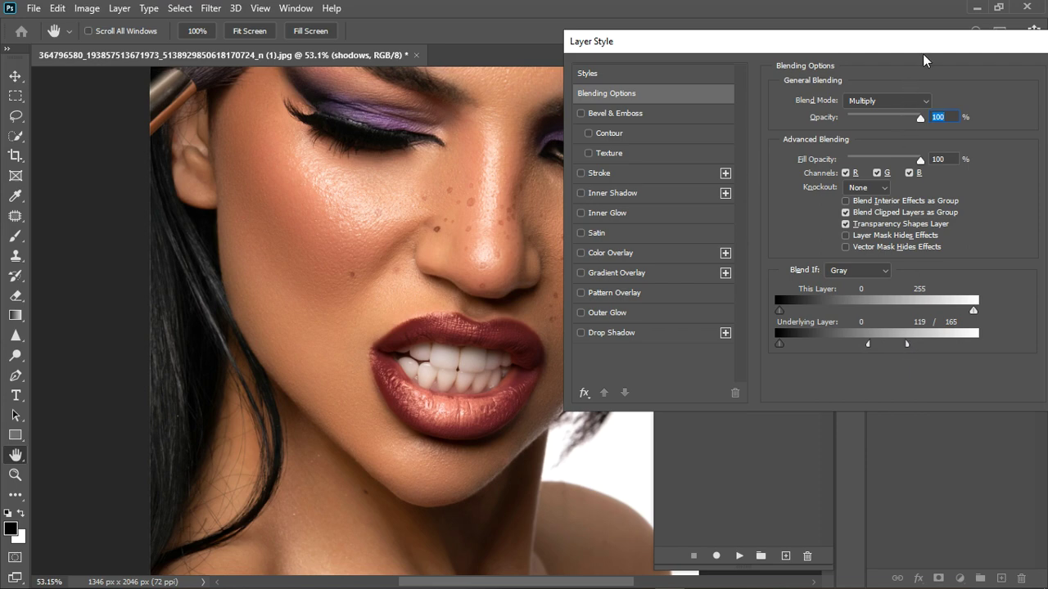
drag(923, 55, 690, 58)
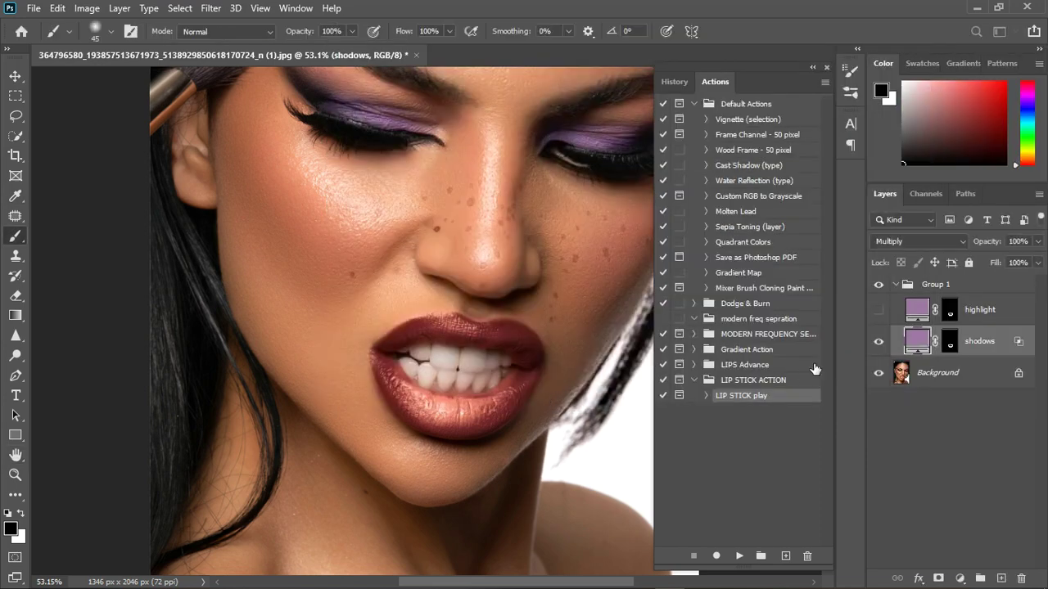
Step: Limit the highlight layer to lighter lip tones with an Underlying Layer Blend If split of 103/185
click(1014, 320)
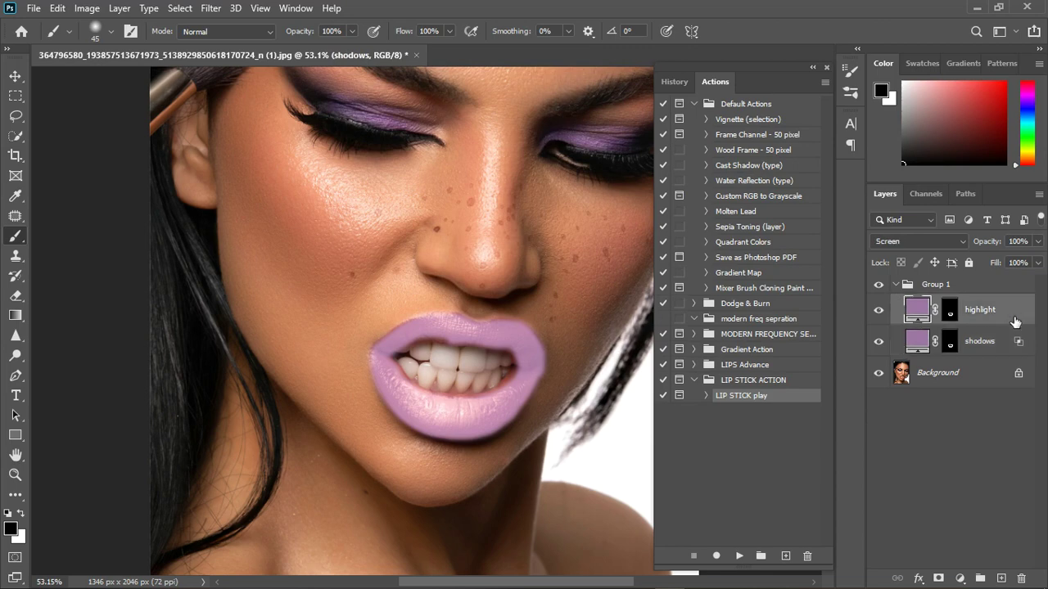
double_click(1013, 320)
drag(674, 60, 939, 44)
drag(792, 336, 928, 337)
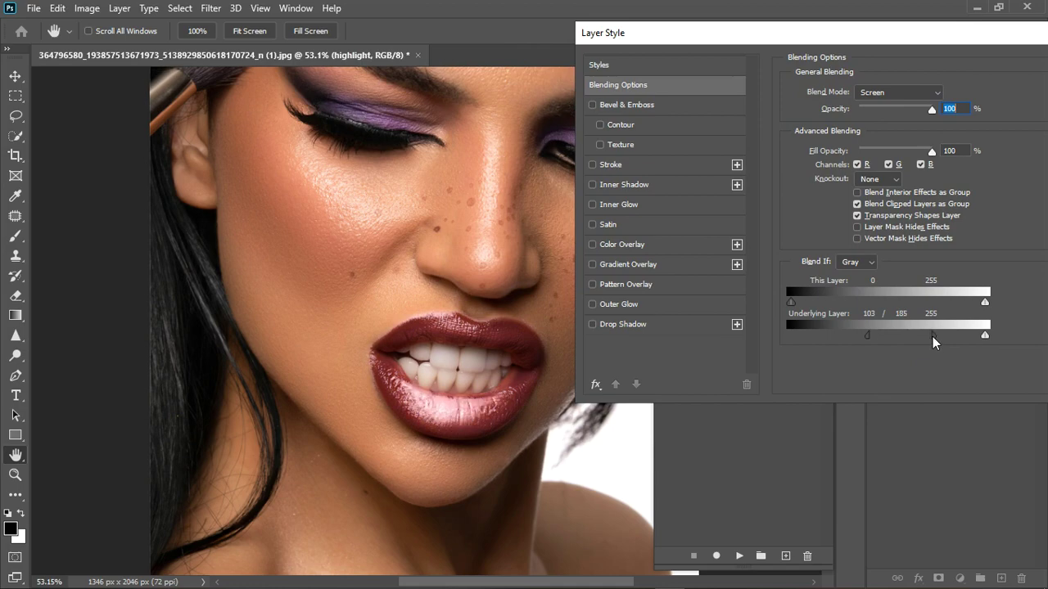
drag(905, 39, 676, 41)
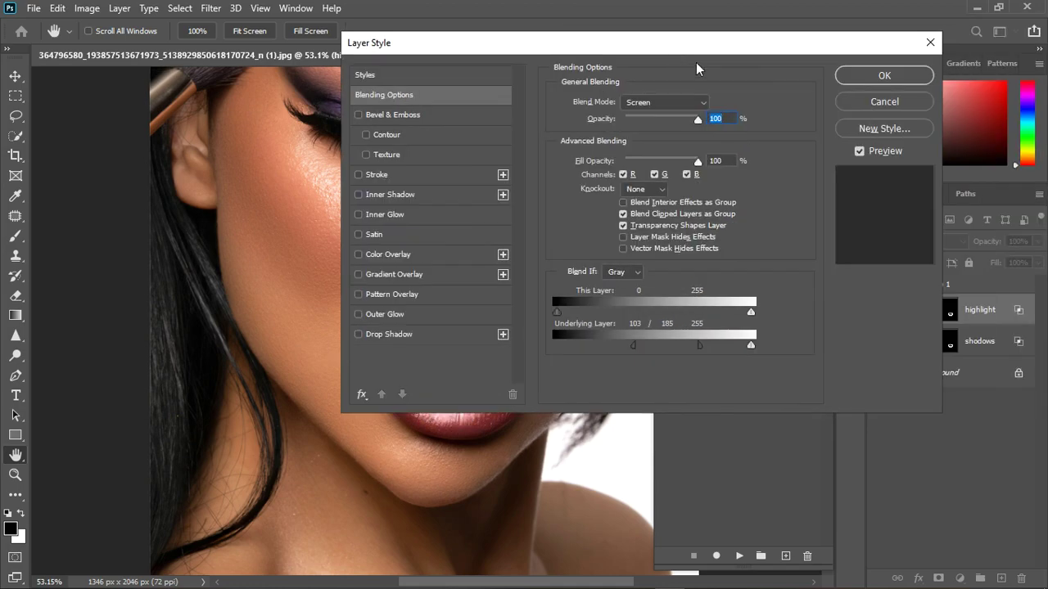
click(884, 76)
scroll(499, 410, down, 2)
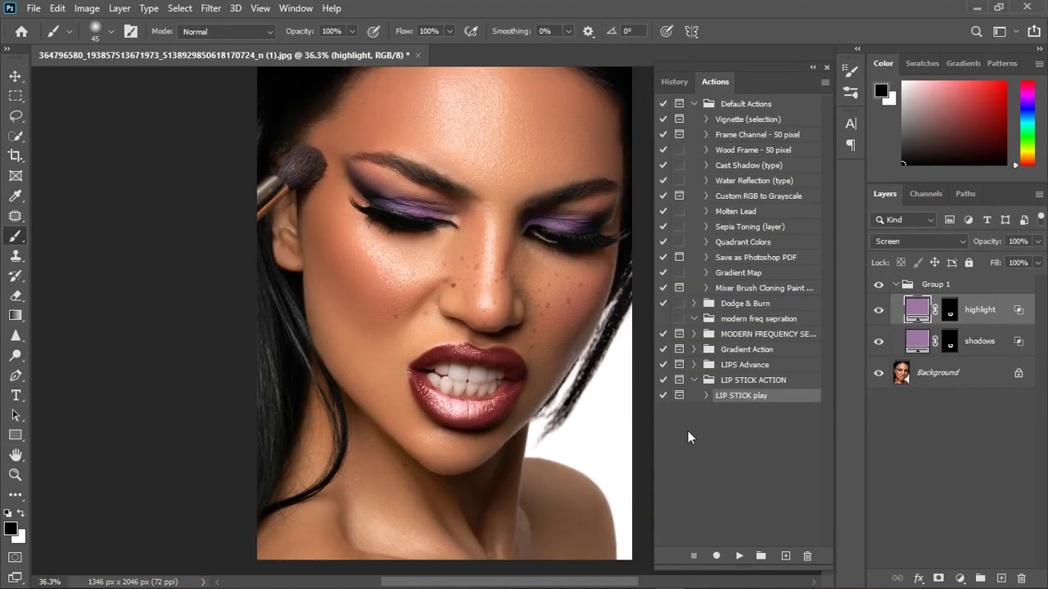
Step: Compare the lips with Group 1 off and on, then recolour the shadows fill to red a1301d
click(879, 285)
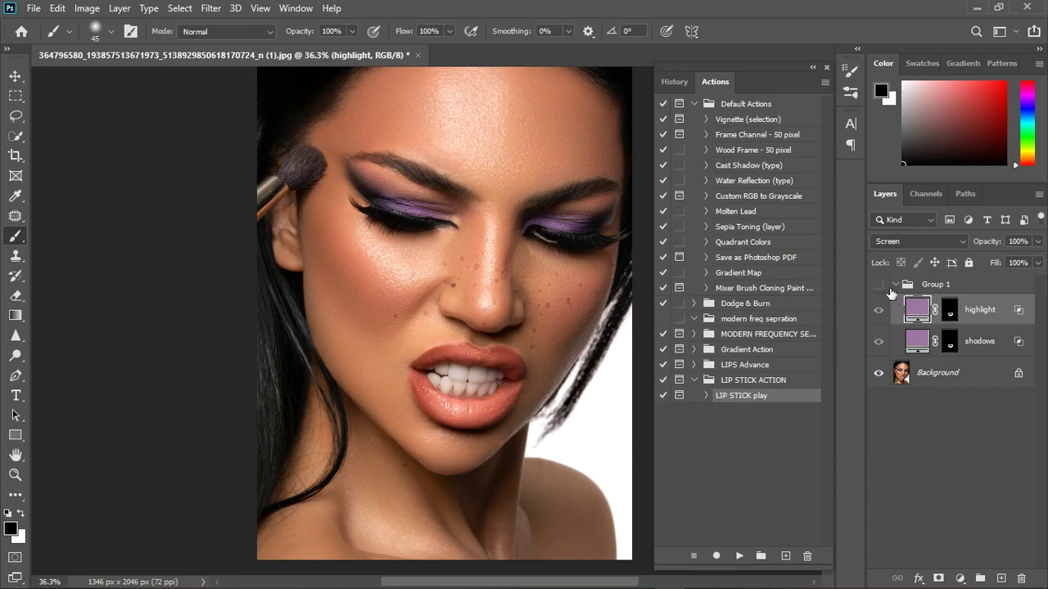
click(880, 284)
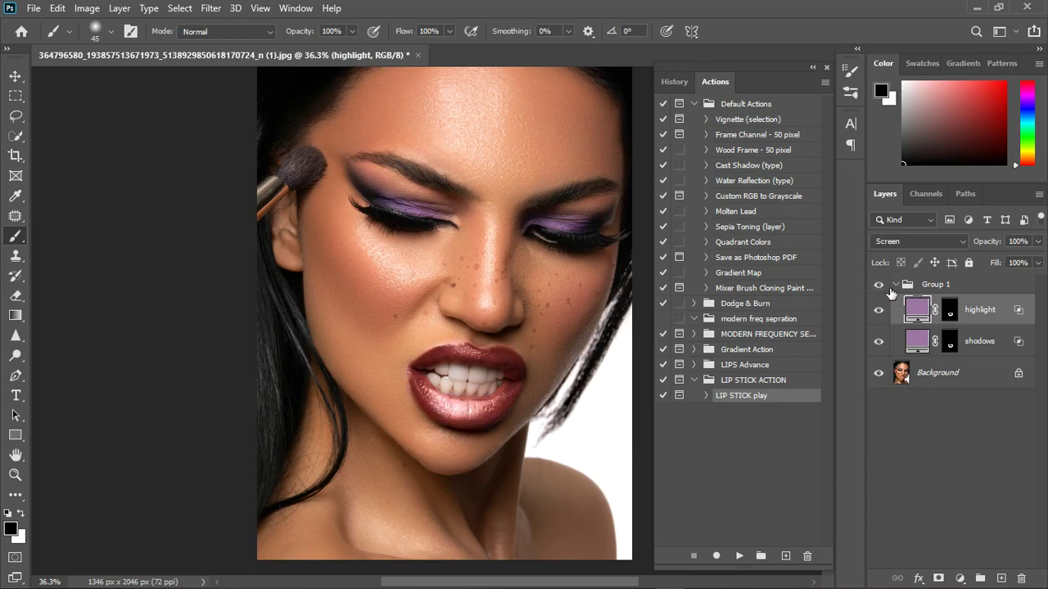
click(926, 345)
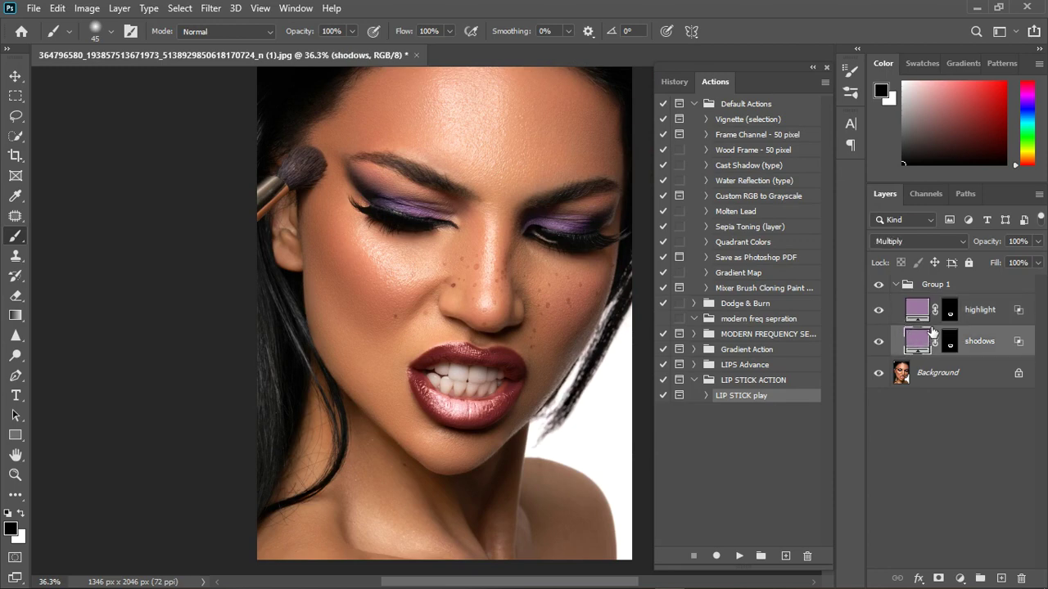
double_click(923, 343)
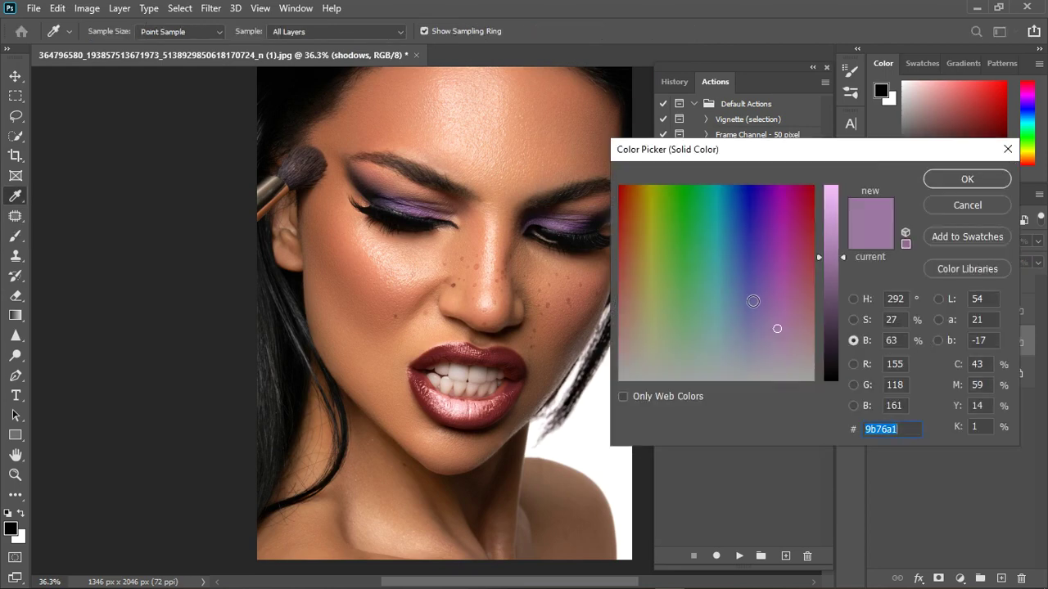
mouse_move(721, 290)
mouse_down()
mouse_move(662, 222)
mouse_move(631, 228)
mouse_up()
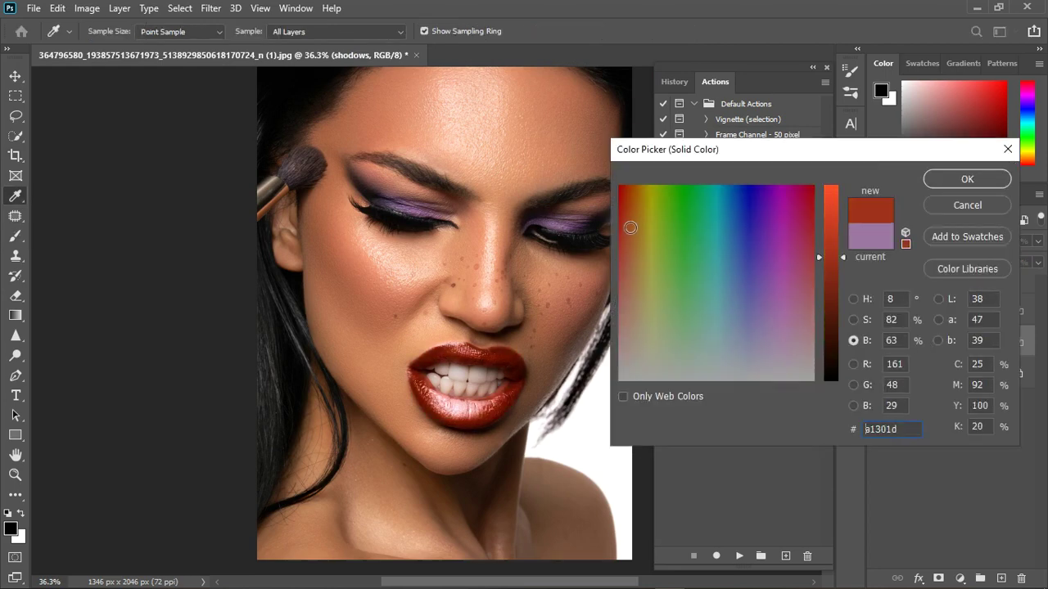
click(951, 179)
Step: Try a darkened lip-sampled red for the highlight fill, then cancel and keep the original colour
double_click(919, 311)
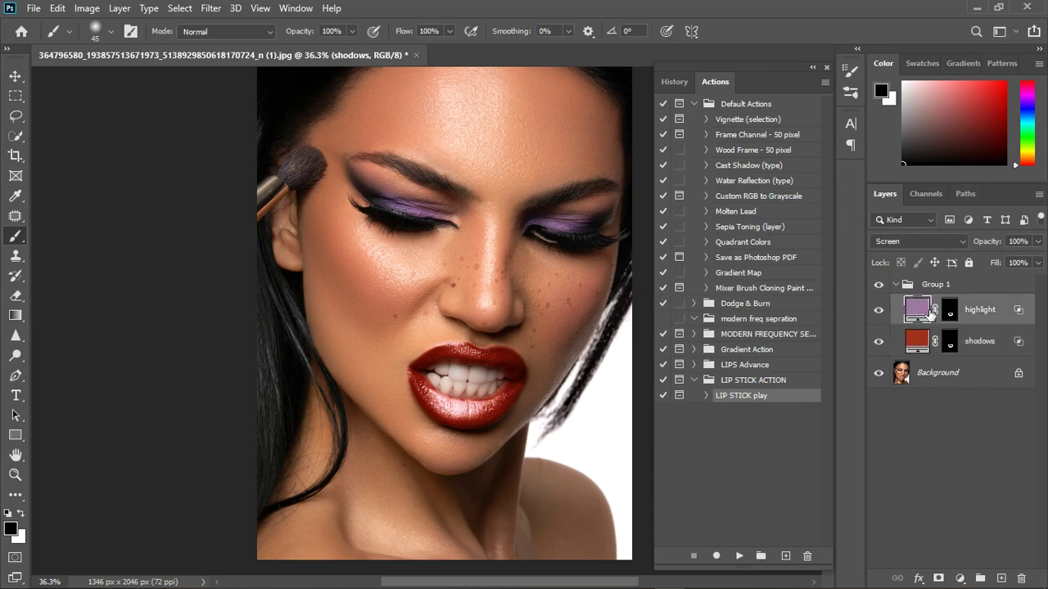
click(462, 359)
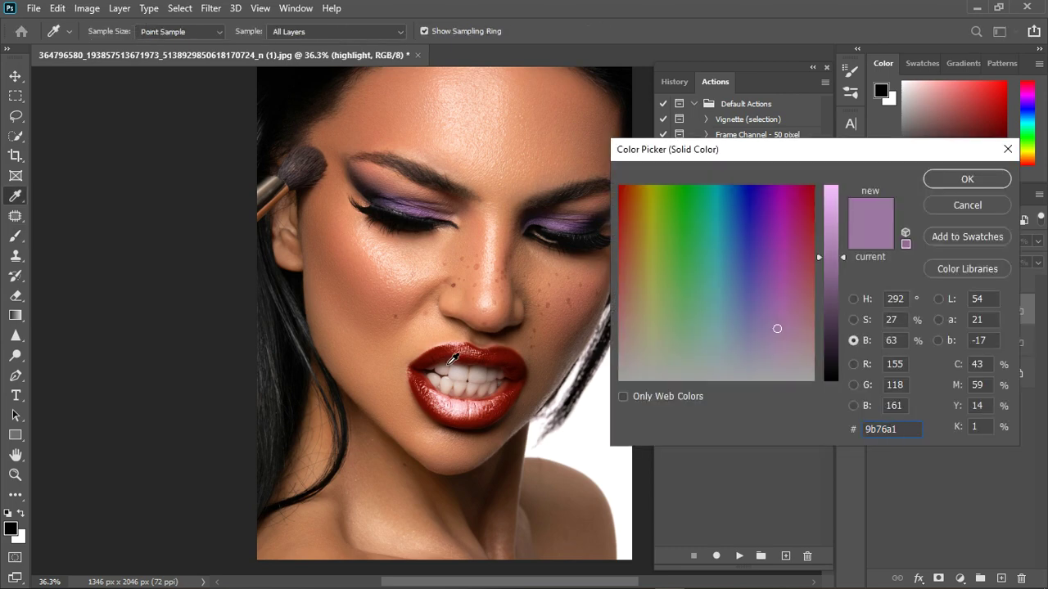
drag(829, 238, 836, 306)
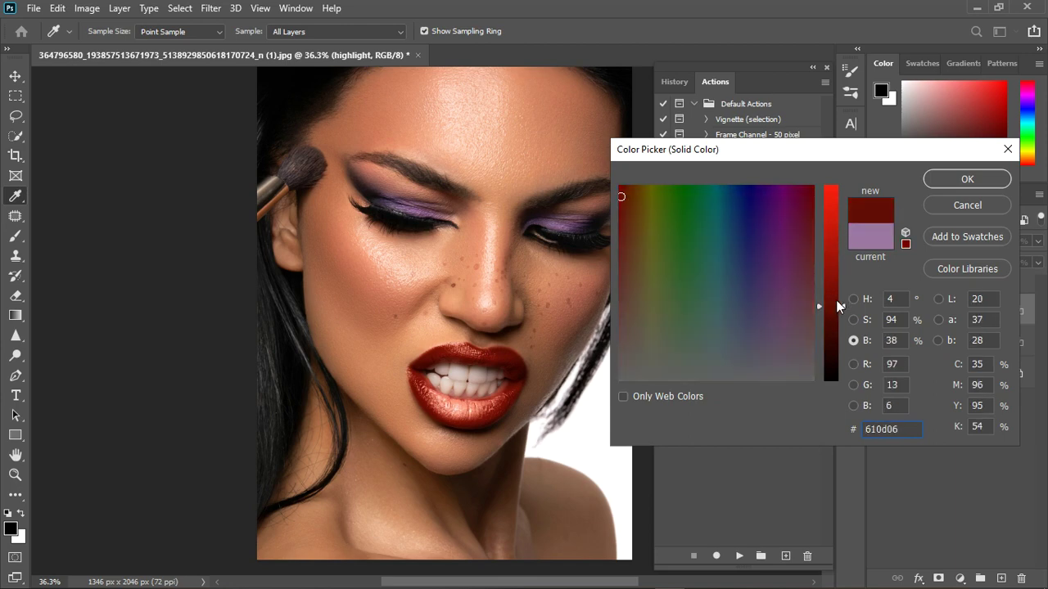
click(949, 205)
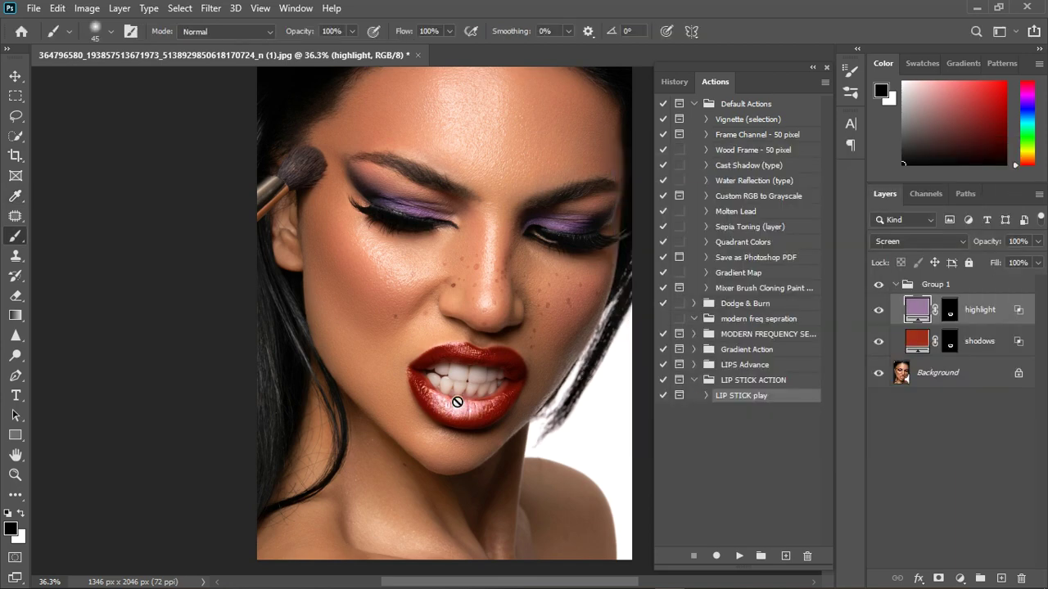
scroll(456, 398, up, 1)
scroll(430, 373, up, 1)
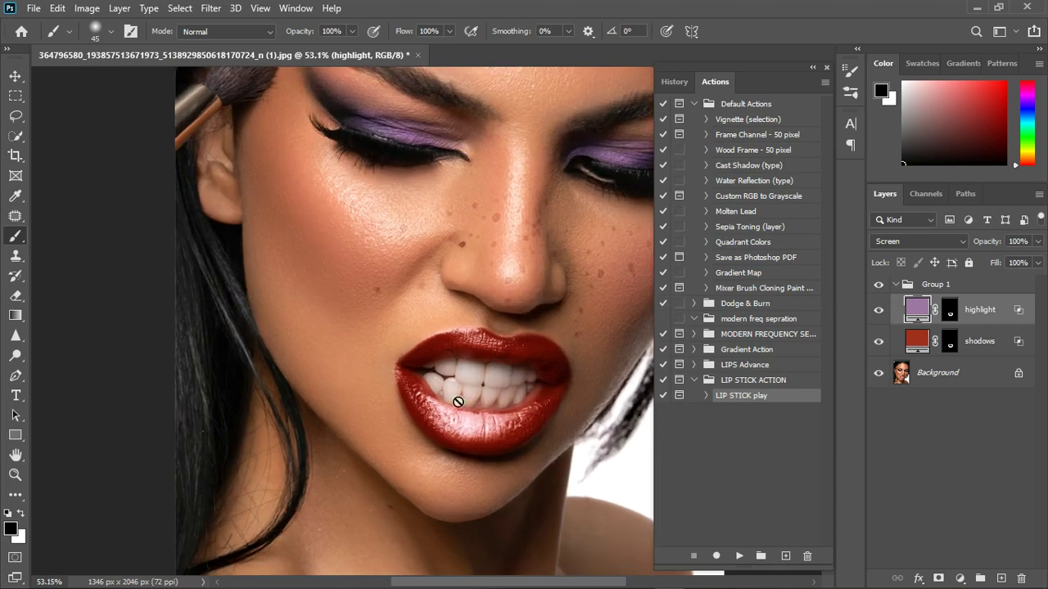
Step: Fill the highlight layer with the red a1301d sampled from the lips
click(993, 348)
click(927, 239)
click(911, 218)
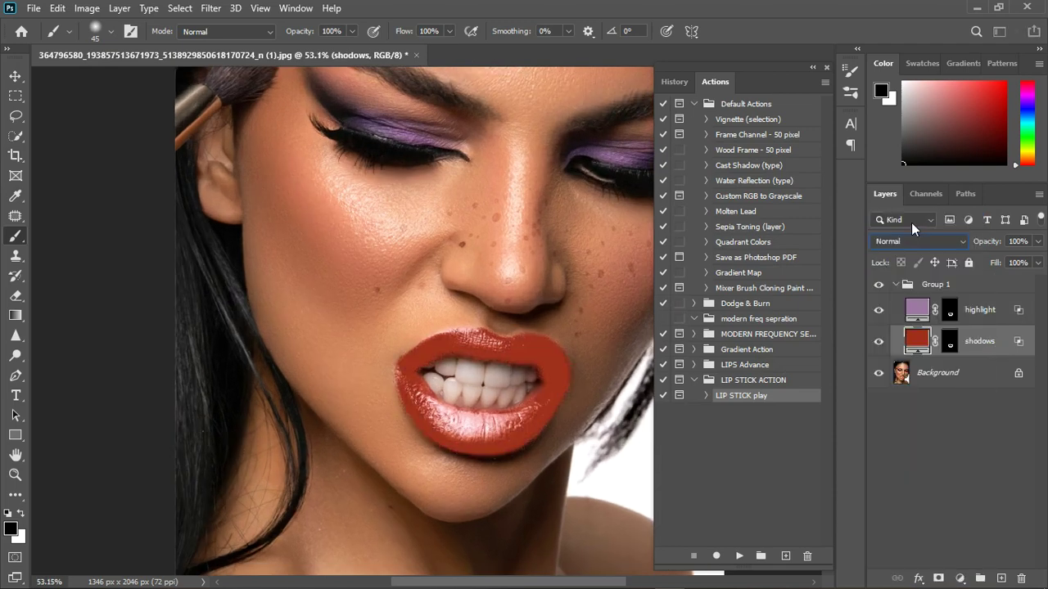
key(ctrl+z)
double_click(919, 312)
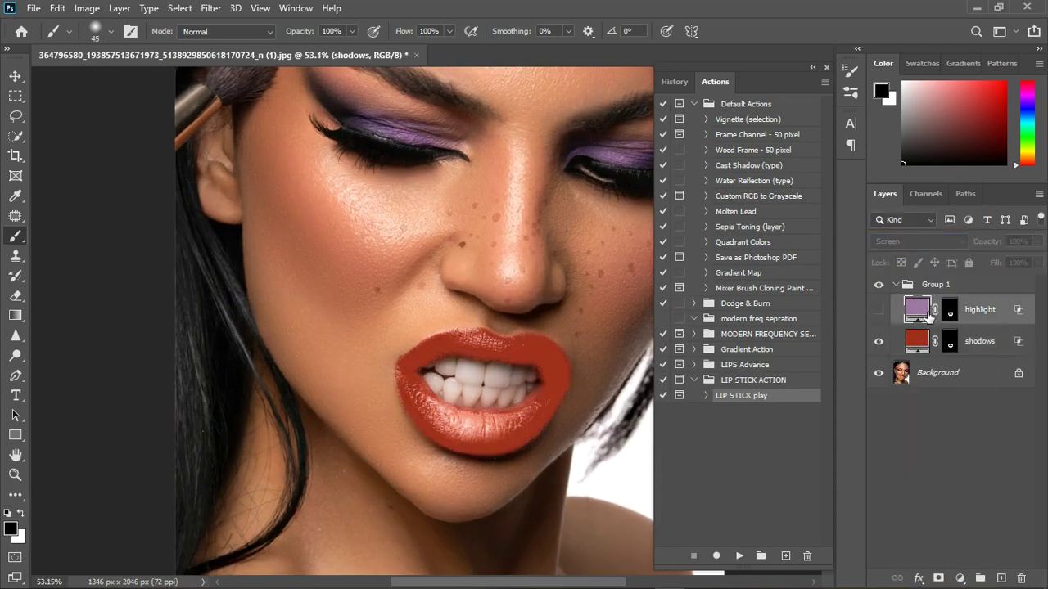
click(427, 373)
click(935, 181)
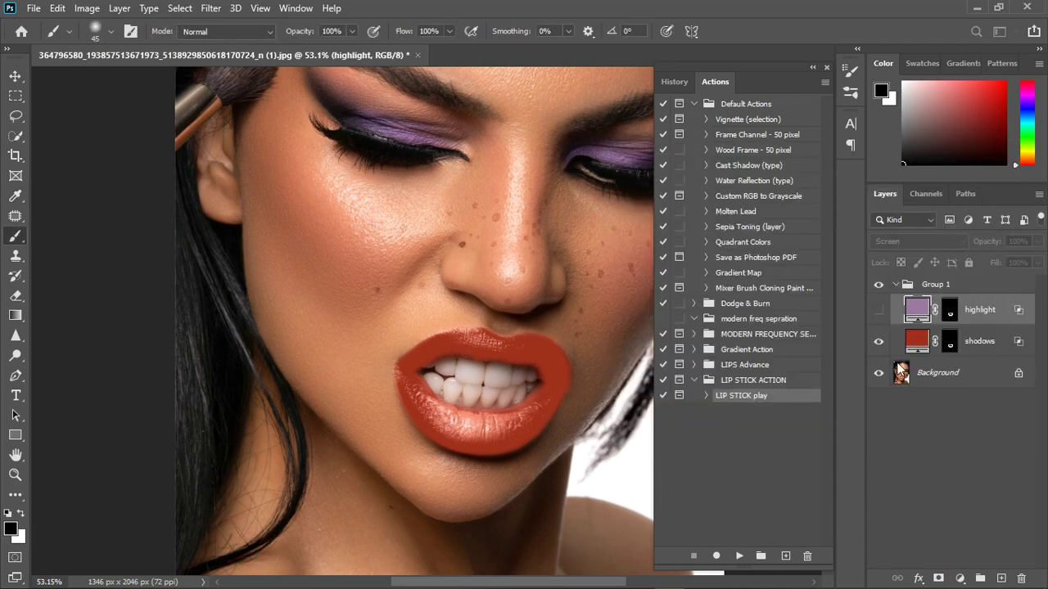
Step: Set the shadows fill layer's blend mode to Multiply, with the highlight layer shown again
click(879, 309)
click(997, 344)
click(919, 240)
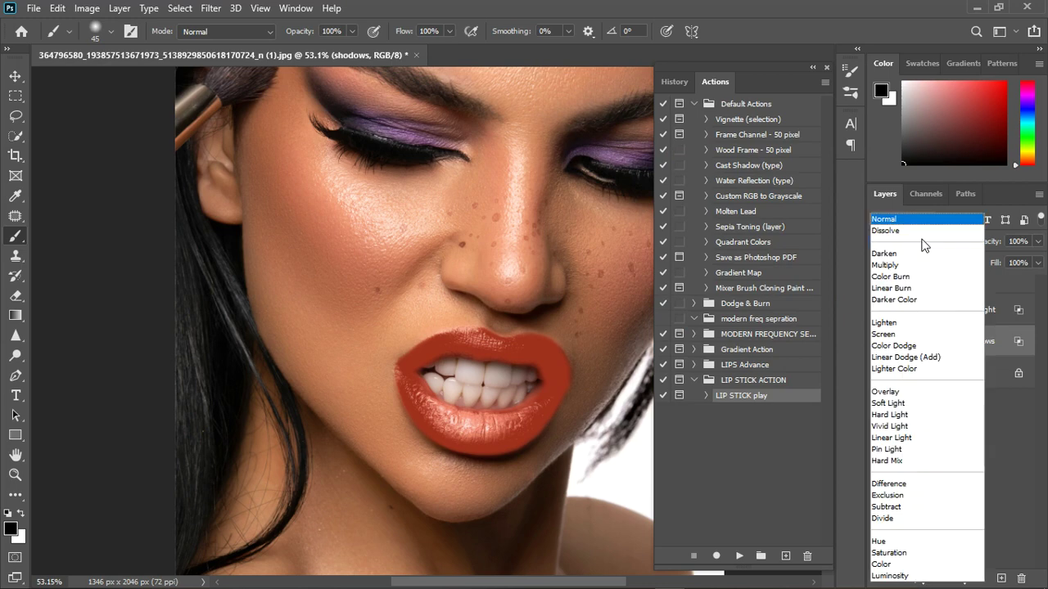
click(901, 265)
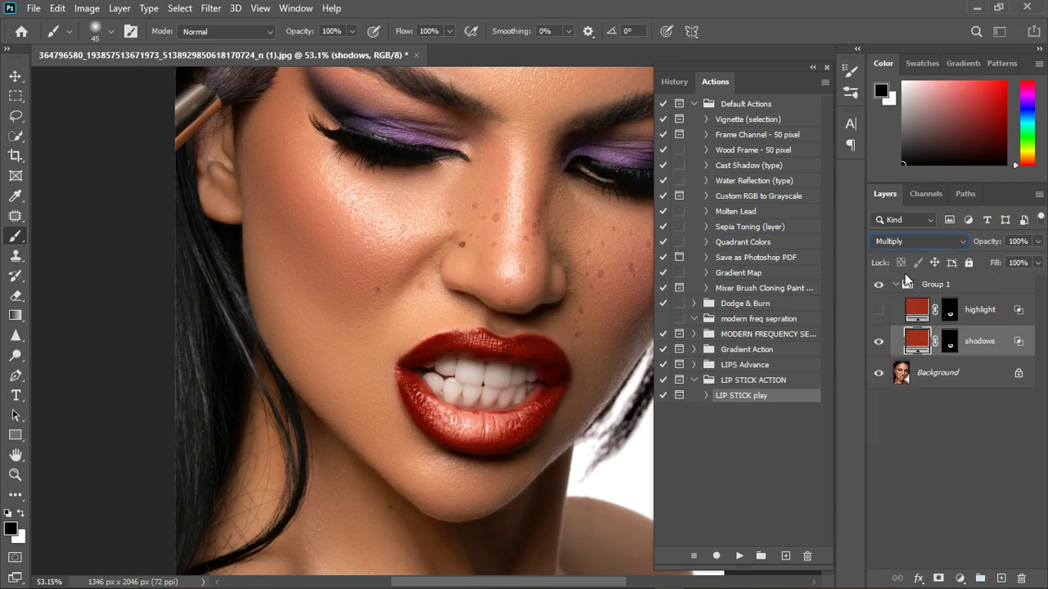
click(879, 311)
Step: Retune the shadows layer's Underlying Layer Blend If split to 132/168 and apply it
double_click(1003, 348)
key(Return)
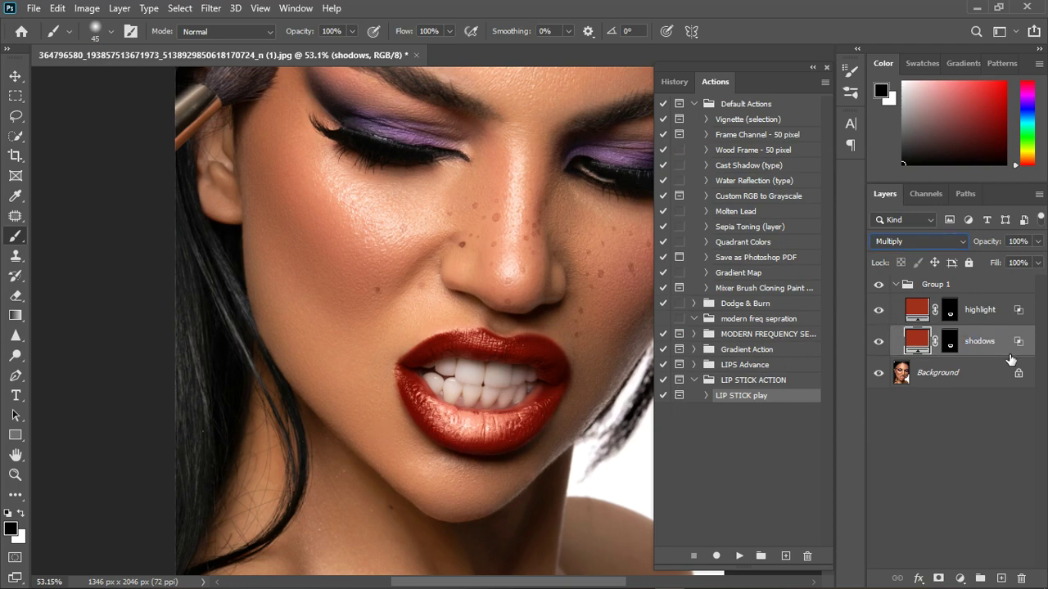
double_click(1012, 348)
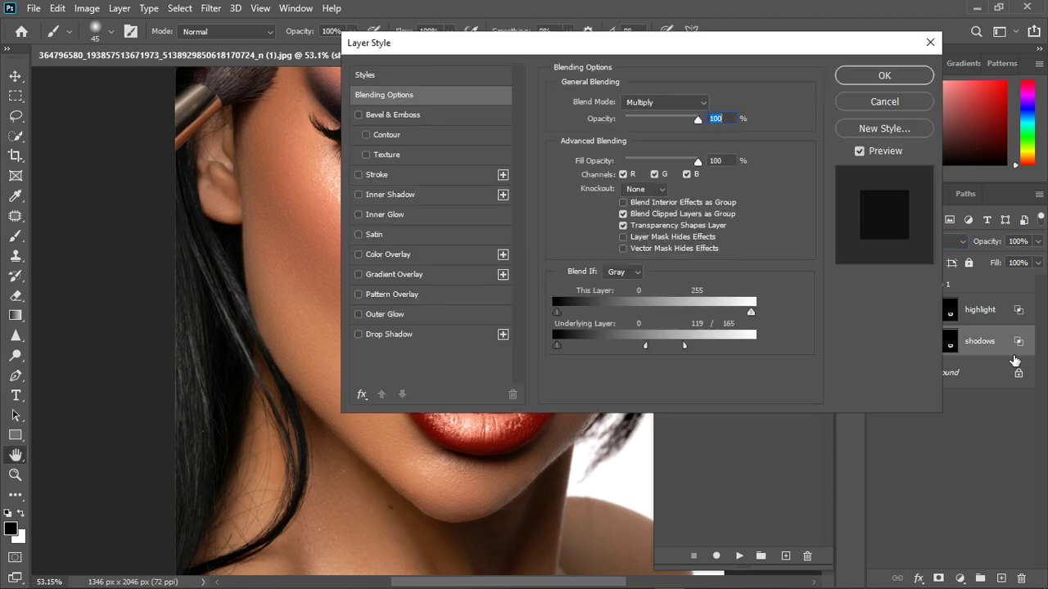
drag(657, 43, 816, 10)
mouse_move(806, 309)
mouse_down()
mouse_move(861, 309)
mouse_move(817, 314)
mouse_up()
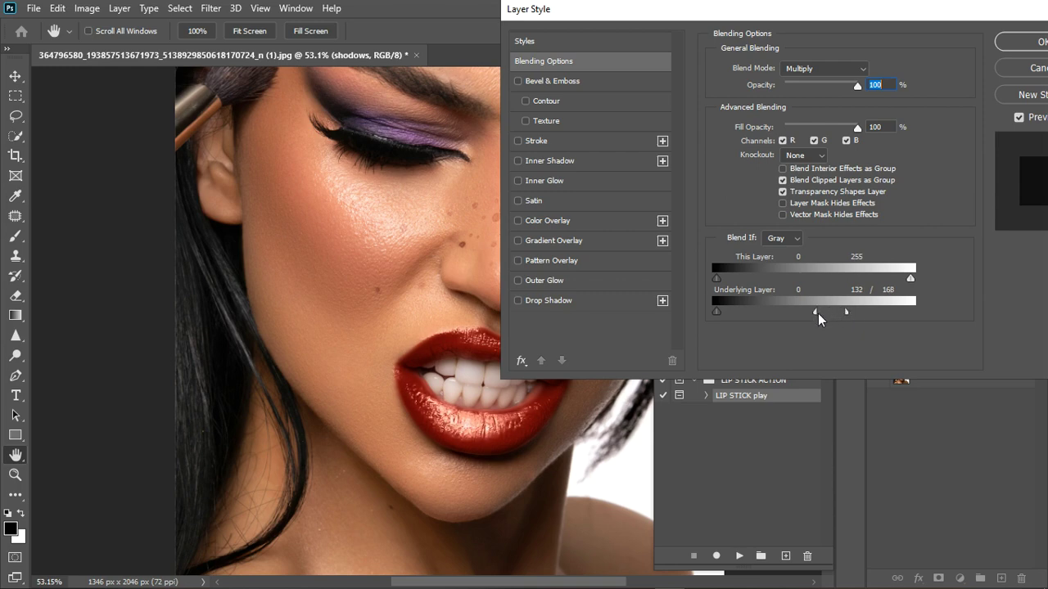
click(1024, 42)
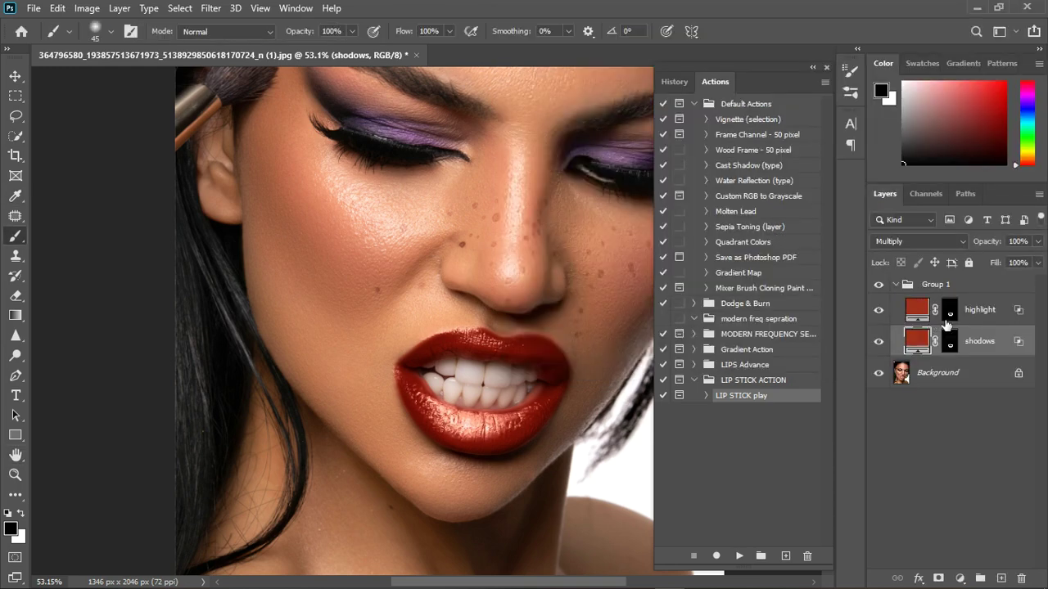
Step: Widen the highlight layer's Underlying Layer Blend If range to 88/167
click(999, 319)
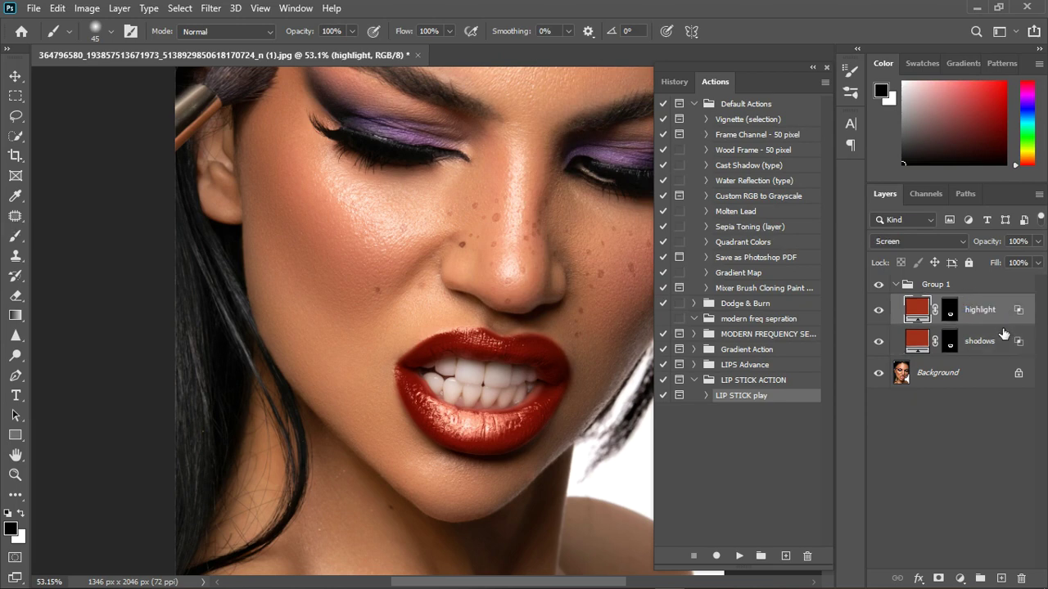
double_click(990, 318)
drag(876, 6, 920, 2)
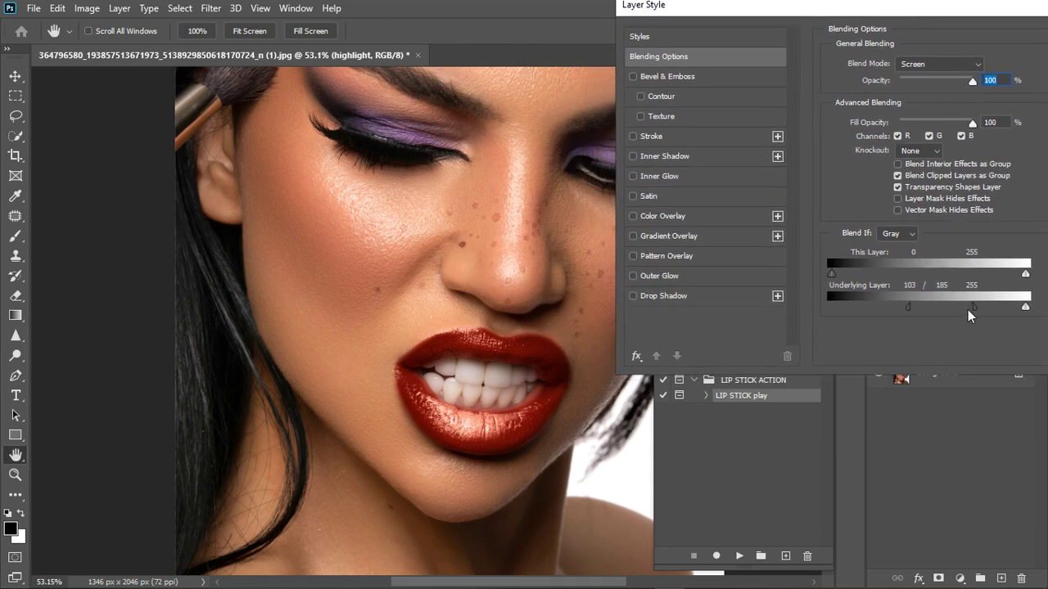
drag(886, 310, 858, 308)
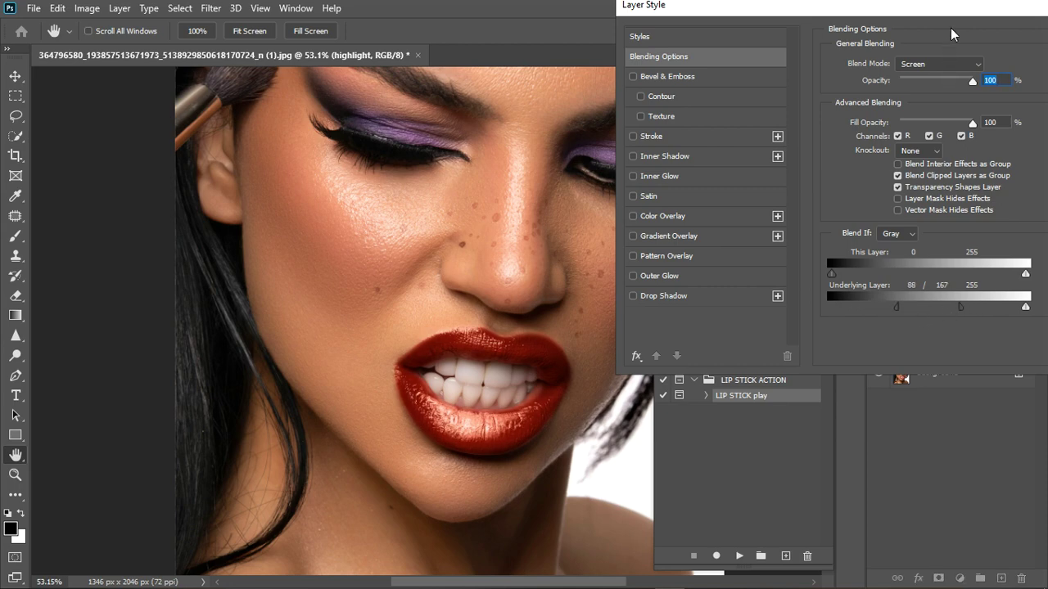
drag(1039, 5, 670, 43)
Step: Apply the 88/167 highlight blending, compare Group 1 off and on, then collapse Group 1
click(837, 78)
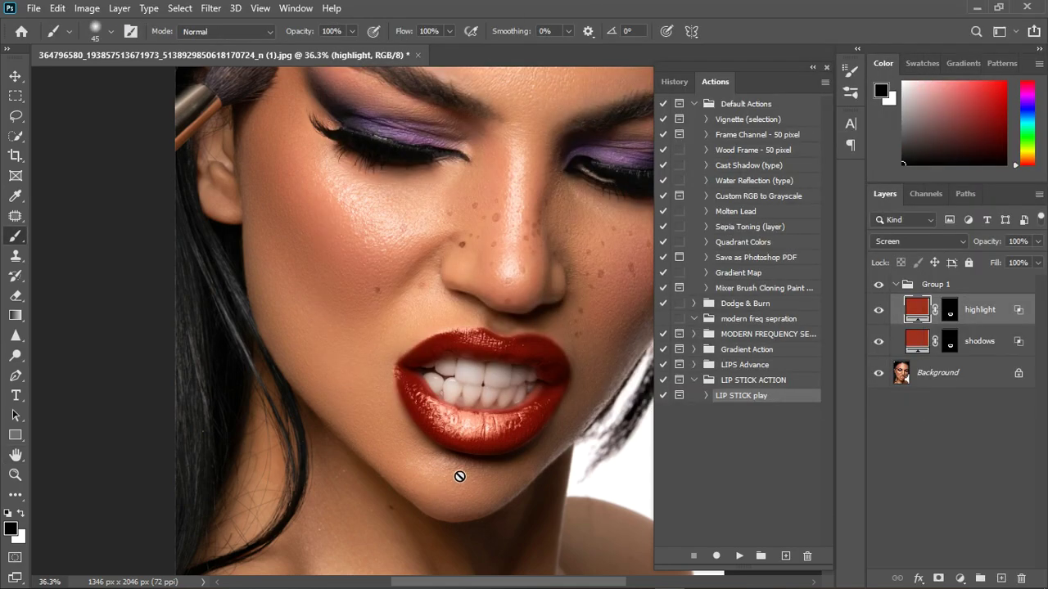
scroll(458, 474, down, 3)
click(879, 284)
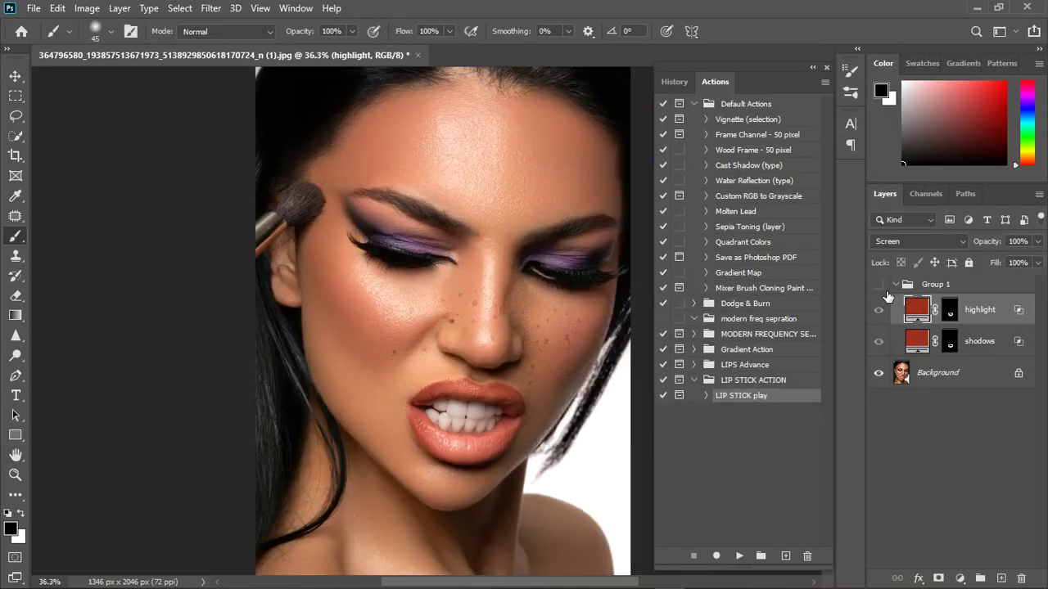
click(887, 291)
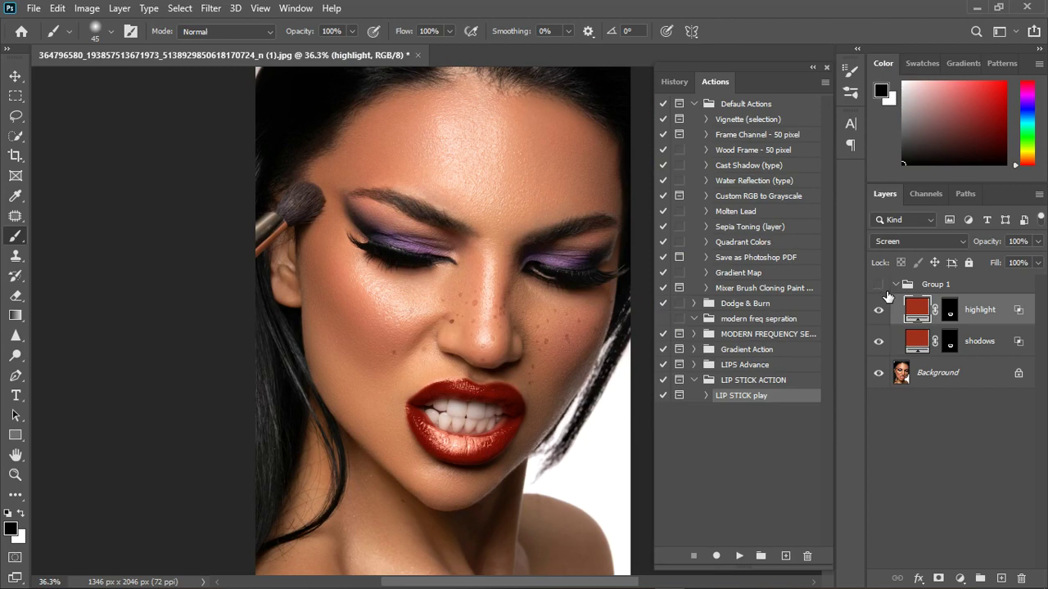
click(878, 285)
click(878, 285)
click(907, 287)
click(895, 284)
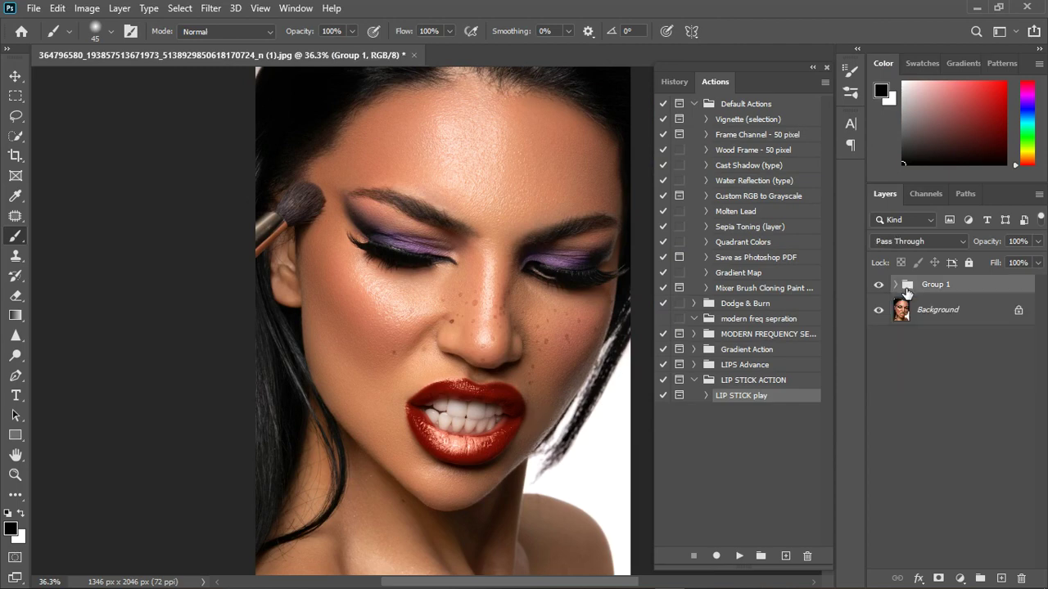